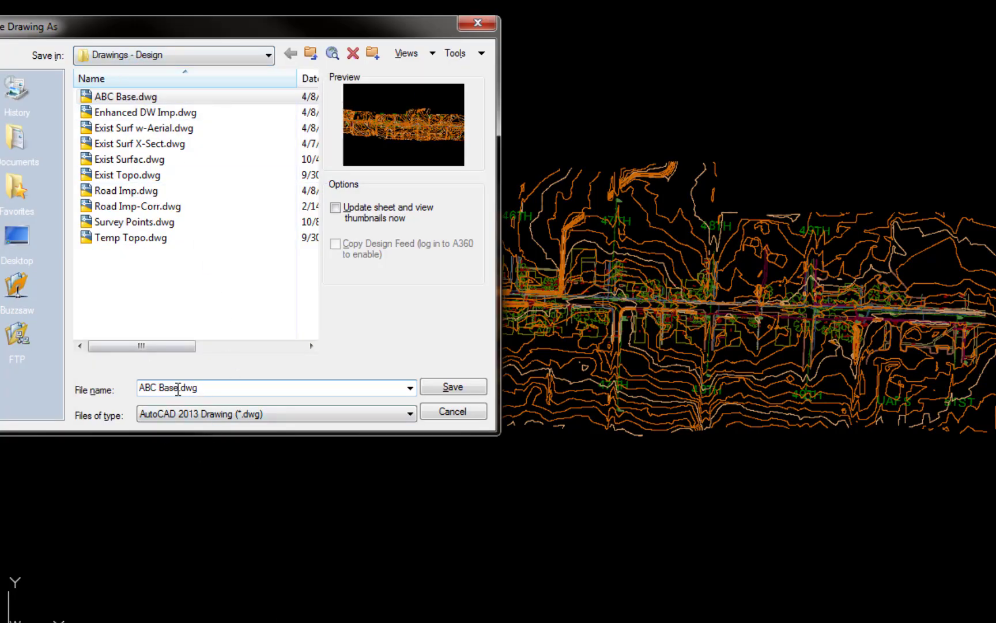
# Save the drawing under the new name Exis Channel X-Sect.dwg in the Drawings - Design folder.
pyautogui.moveTo(178, 388); pyautogui.dragTo(95, 396)
pyautogui.write('Exis Channel X-Sect')
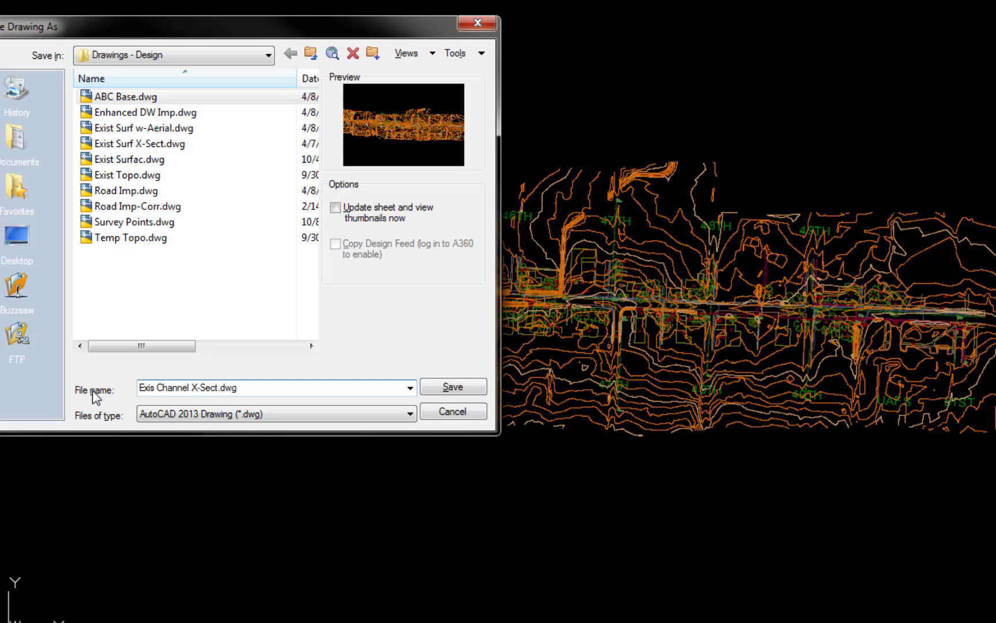
pyautogui.click(453, 387)
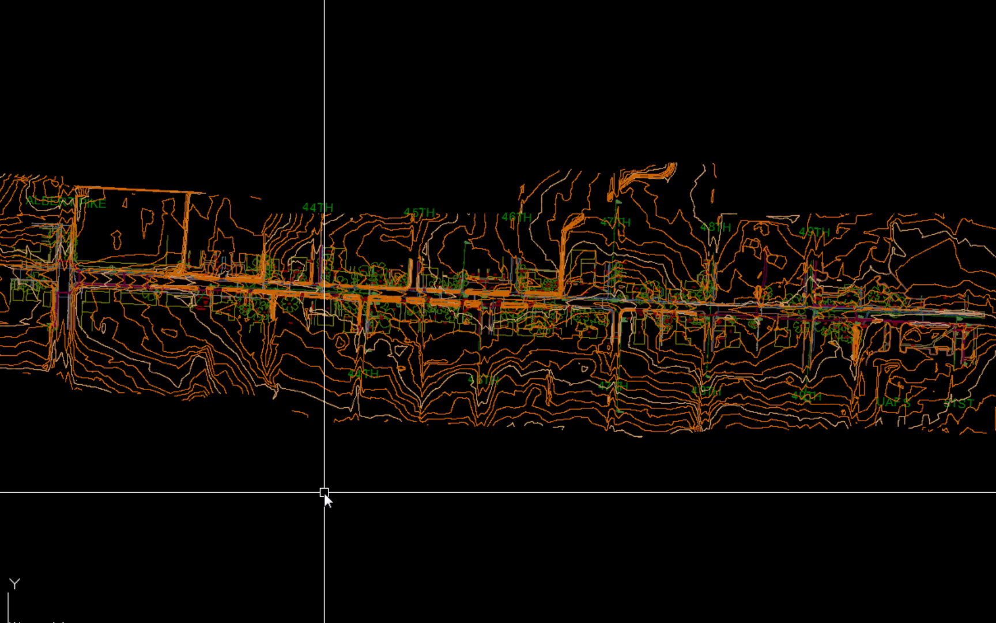
# Insert Exist Channel Align.dwg from the Drawings - Reference folder as an exploded block at 0,0,0 with scale 1.
pyautogui.write('i')
pyautogui.press('Return')
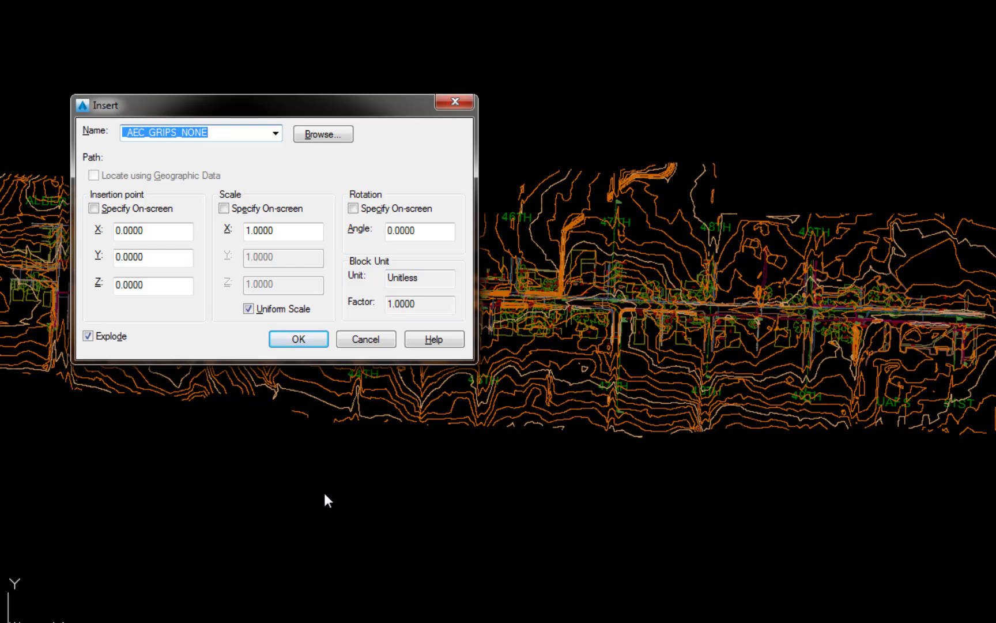
pyautogui.click(324, 134)
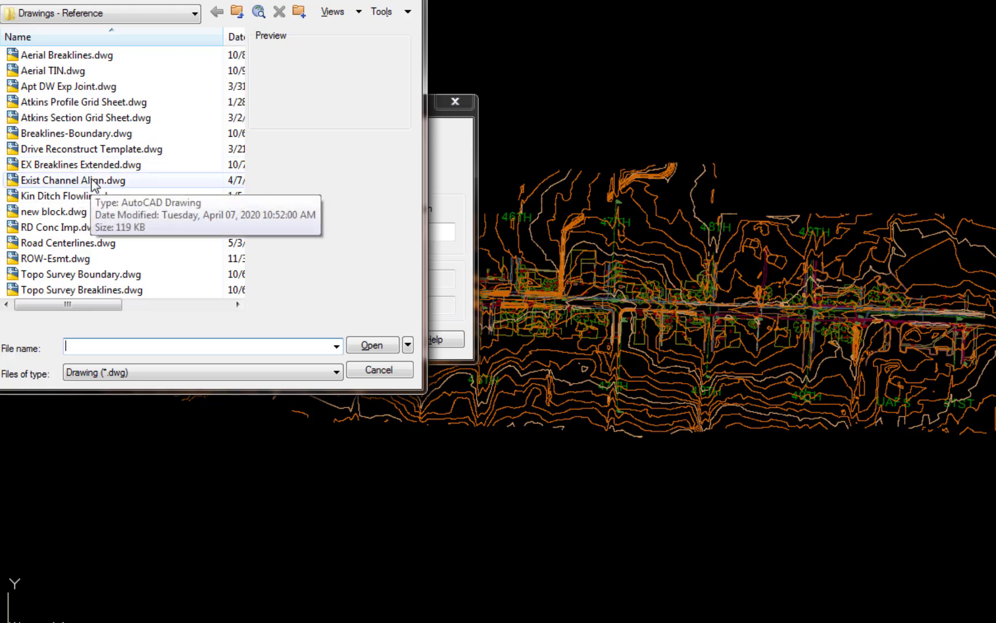
pyautogui.click(92, 182)
pyautogui.click(371, 345)
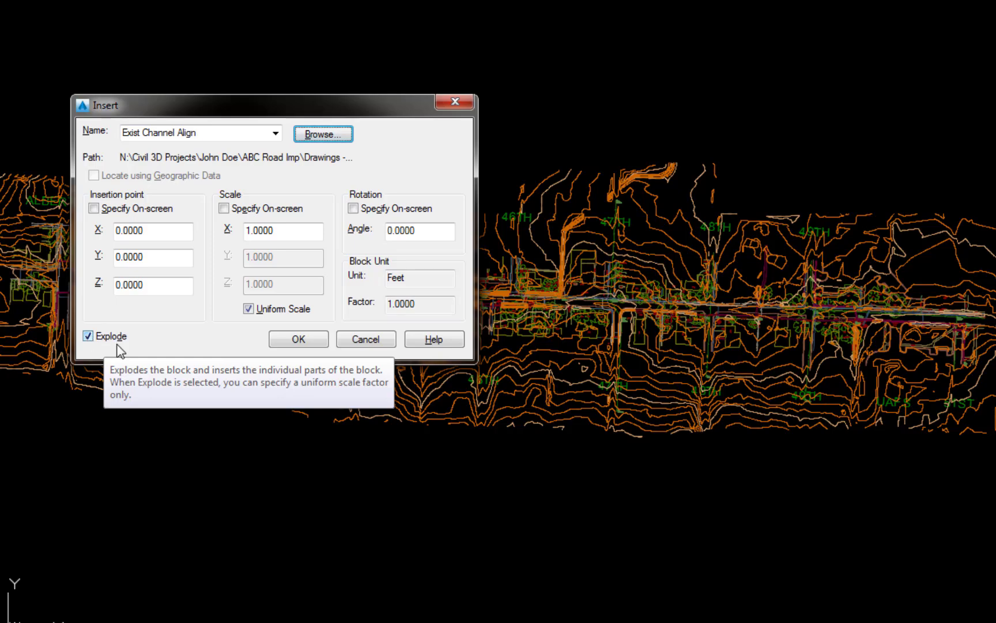
pyautogui.click(297, 341)
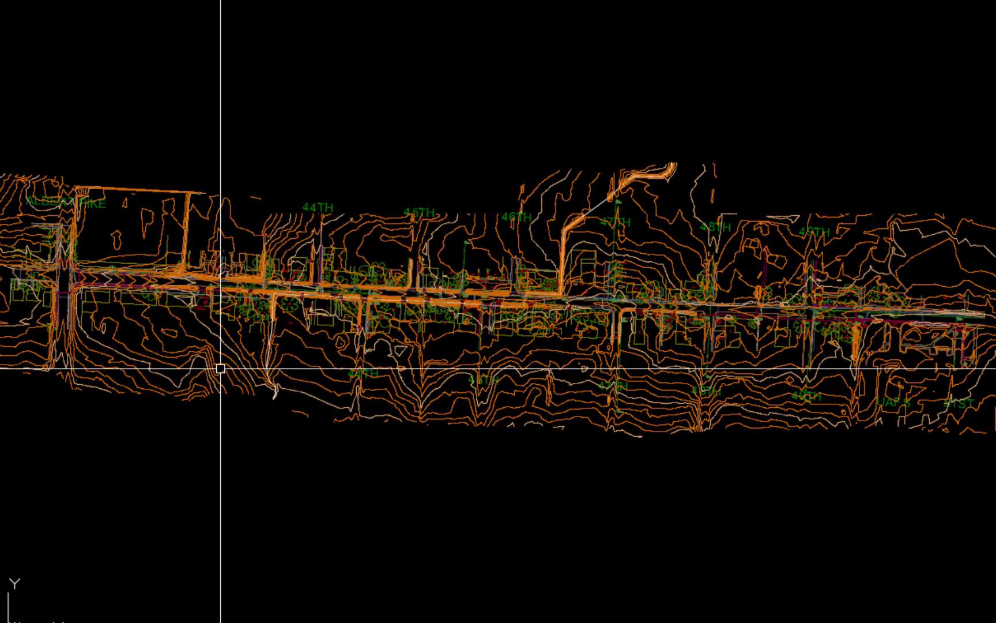
# Start creating an alignment from the inserted channel polyline near 44th, accepting its existing direction.
pyautogui.scroll(6, 223, 346)
pyautogui.moveTo(319, 285); pyautogui.dragTo(318, 351, button='middle')
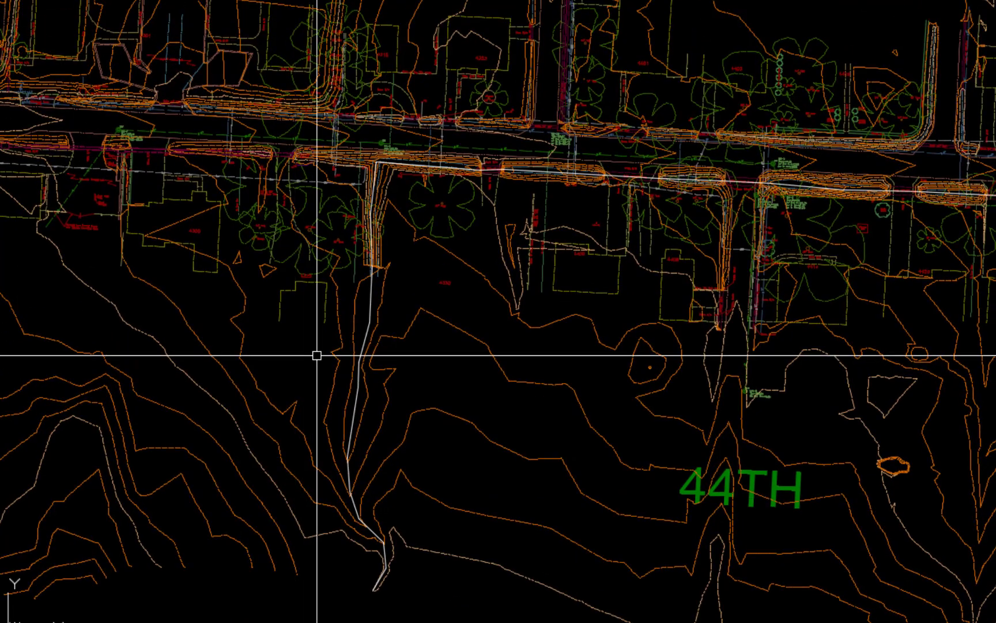
pyautogui.click(370, 306)
pyautogui.press('Escape')
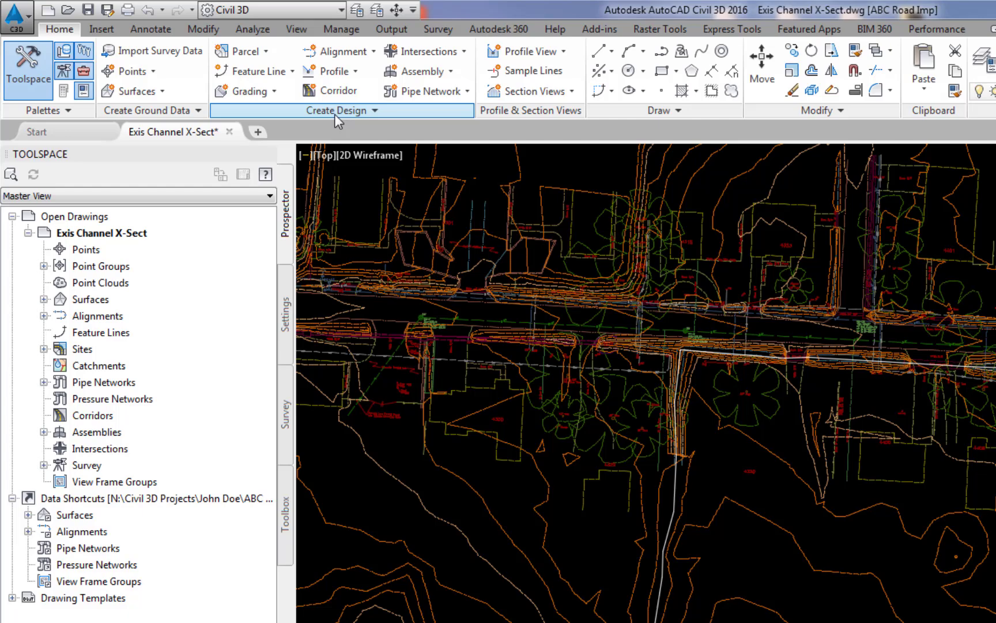
pyautogui.click(359, 56)
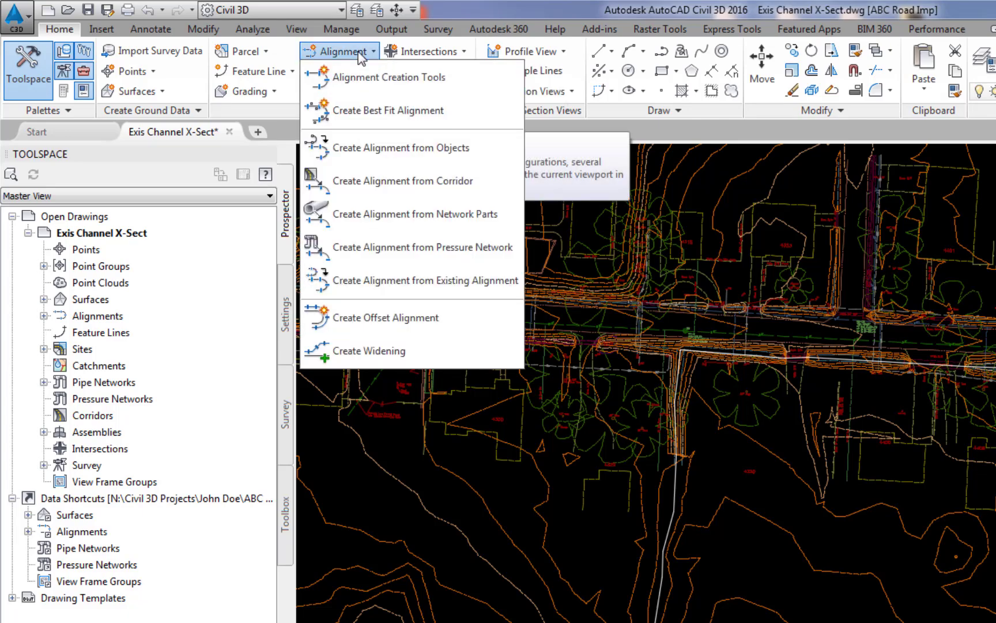
pyautogui.click(392, 149)
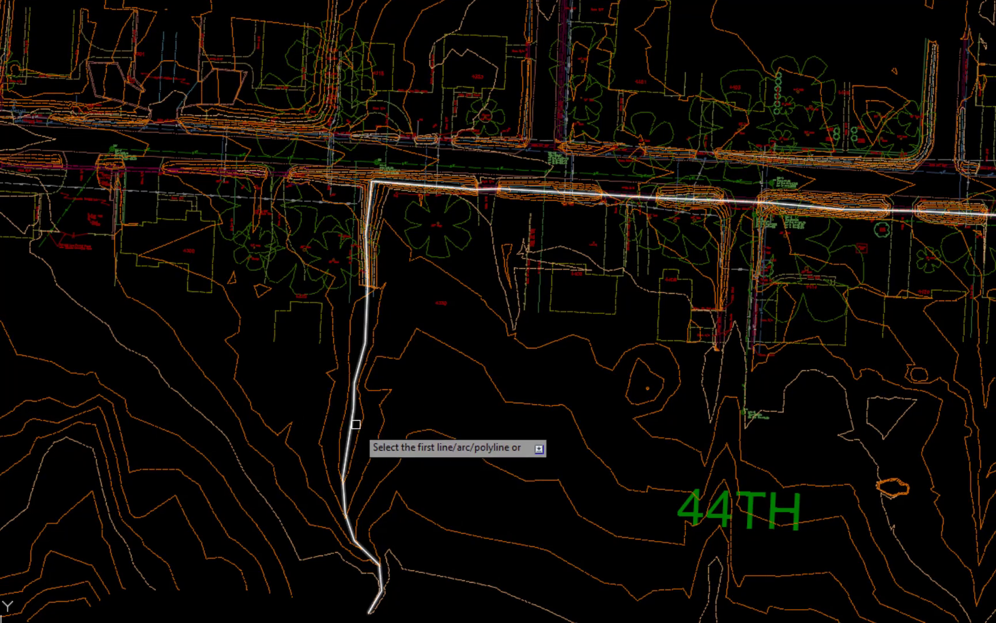
pyautogui.click(352, 423)
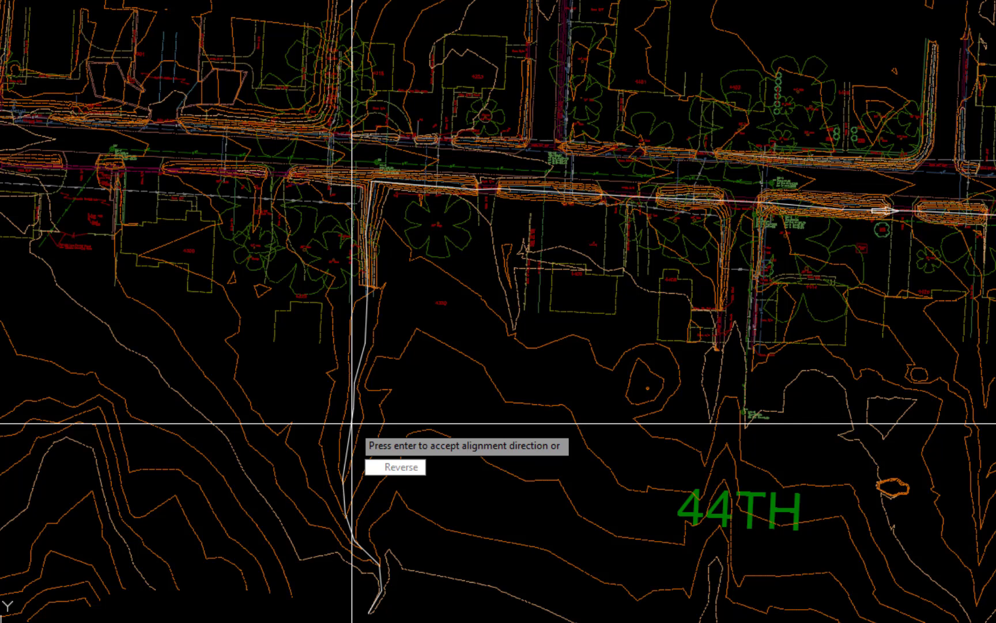
pyautogui.press('Return')
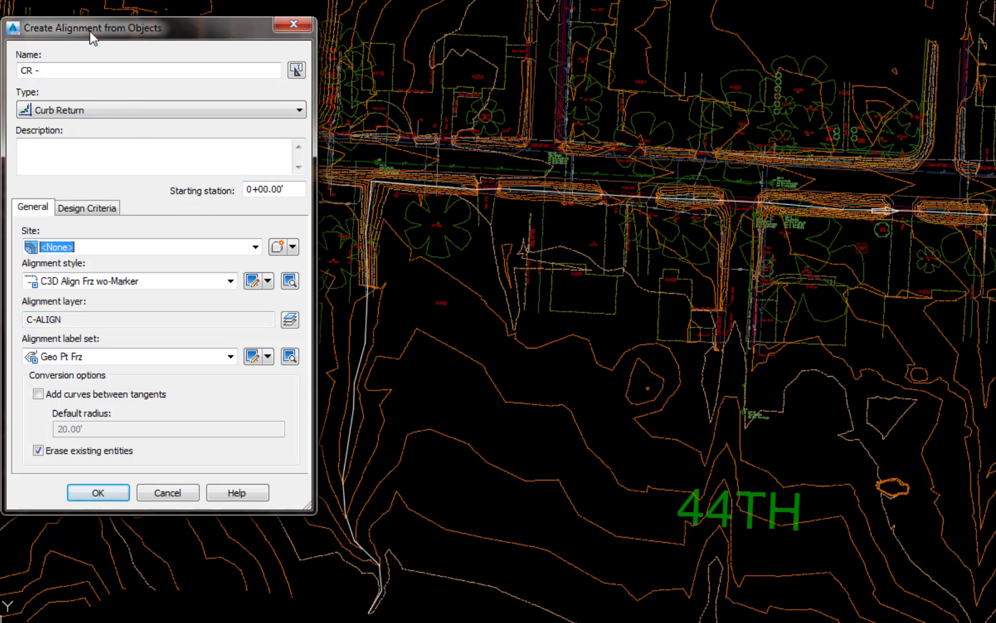
# Name the alignment Exist Channel, make it a Miscellaneous type and set its starting station to 10+00.
pyautogui.click(63, 69)
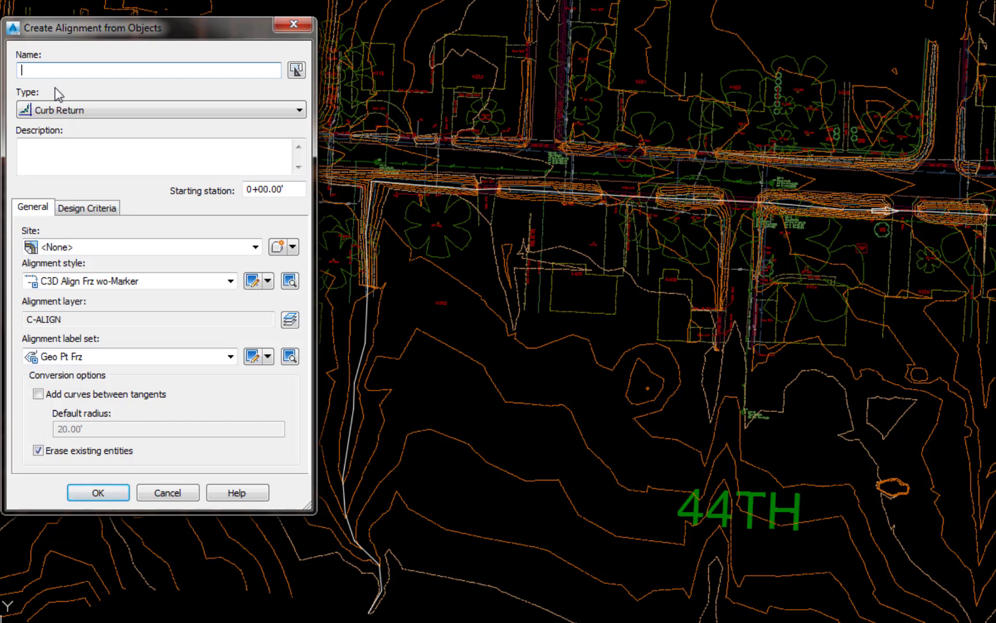
pyautogui.write('Exist Channel')
pyautogui.click(300, 110)
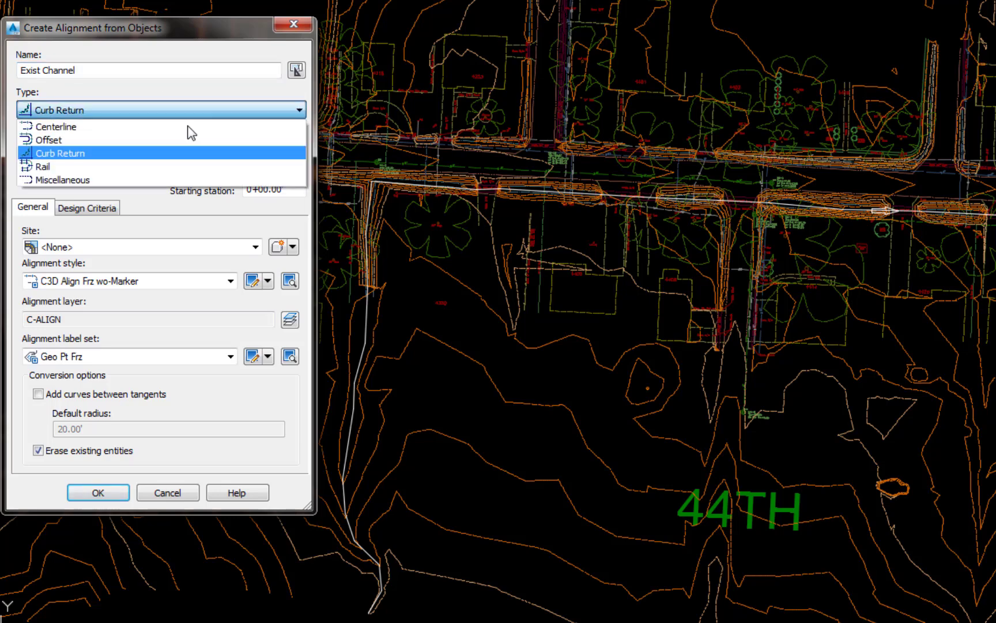
pyautogui.click(65, 181)
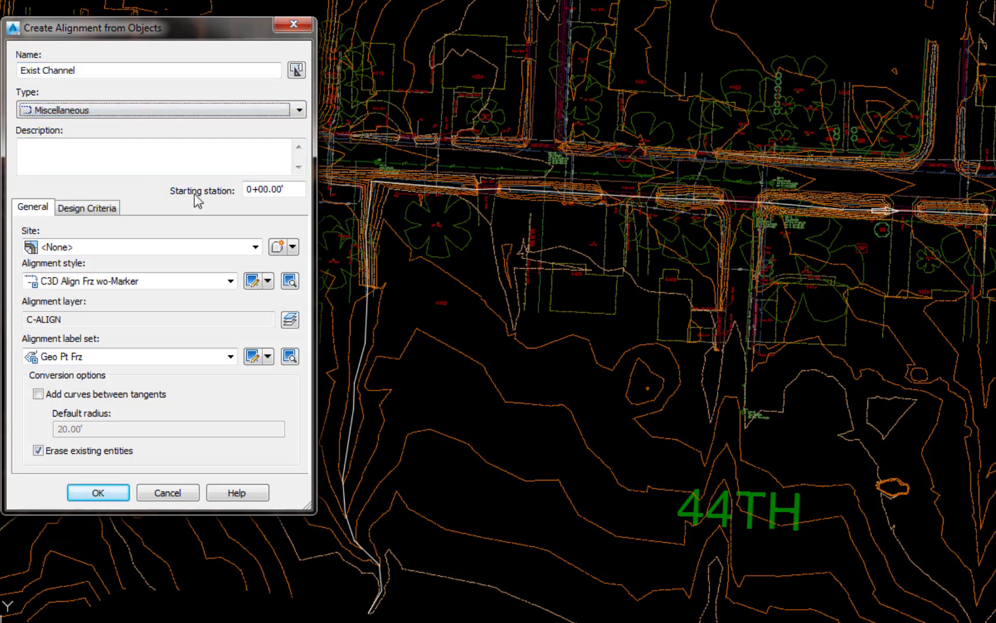
pyautogui.click(249, 188)
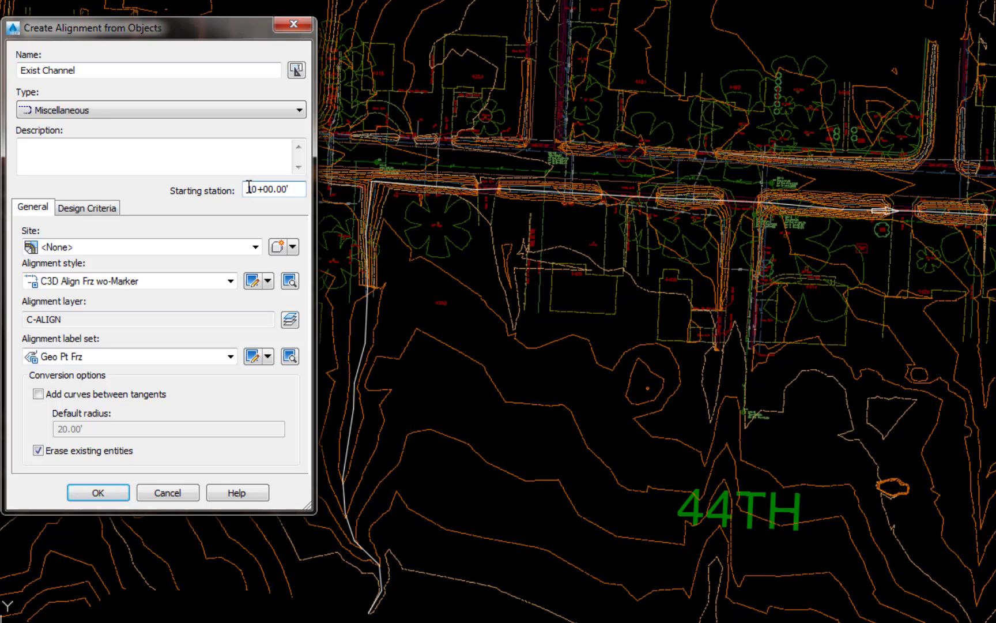
pyautogui.write('1')
# Assign the C Align wo-Marker style and the Sta Tic w-Label label set, and create the alignment.
pyautogui.click(230, 281)
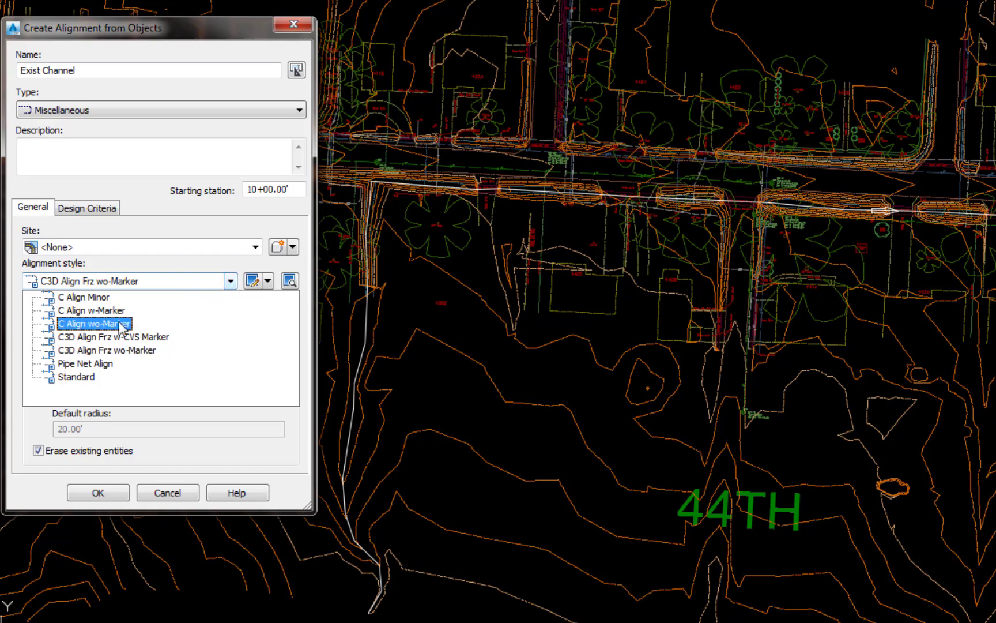
pyautogui.click(80, 324)
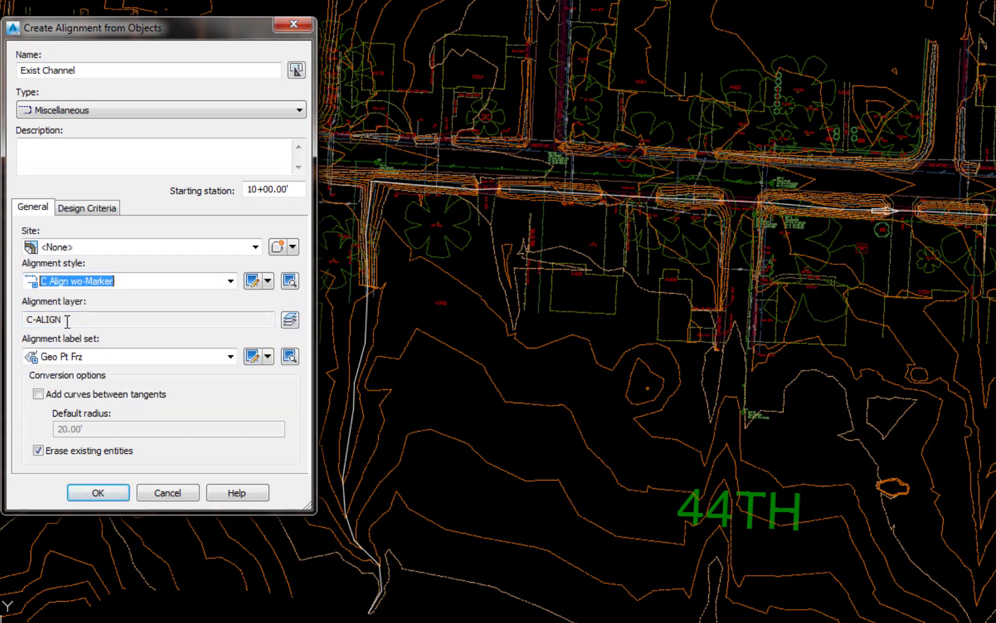
pyautogui.click(231, 358)
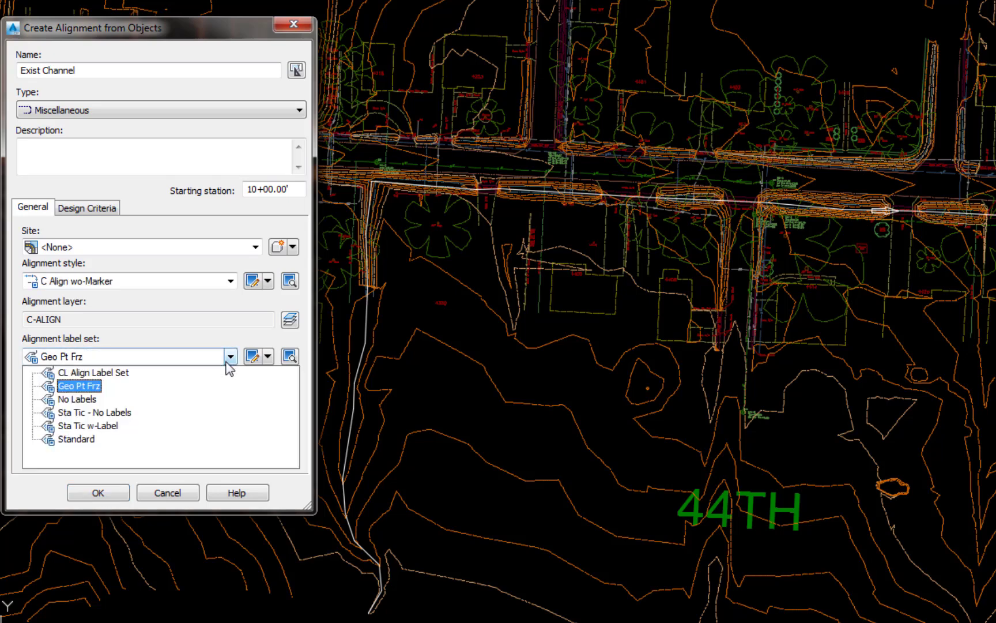
pyautogui.click(86, 427)
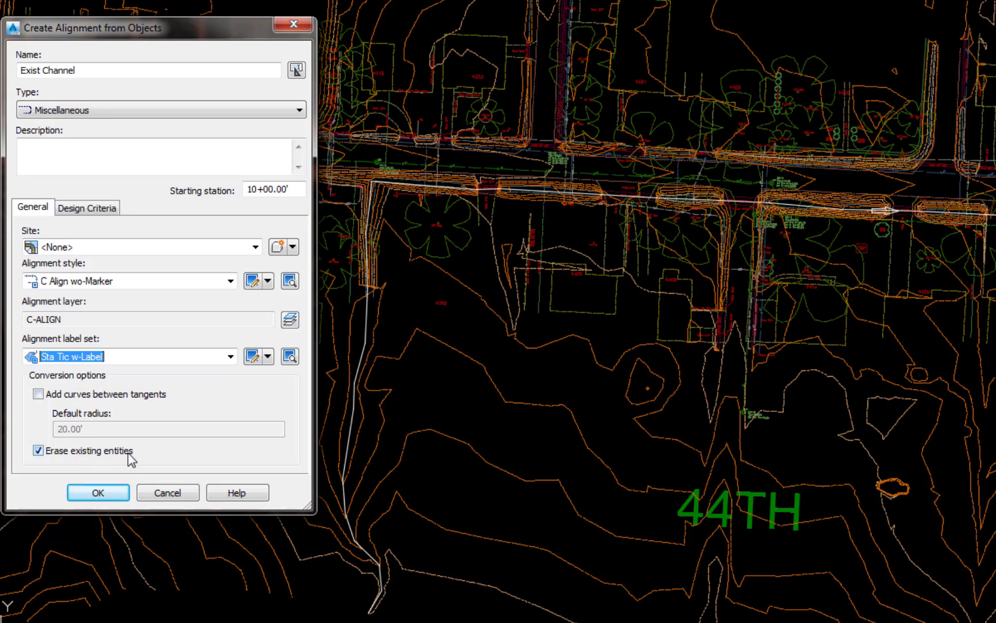
pyautogui.click(93, 493)
# Start a sample line group on the Exist Channel alignment and shorten its name to SLG-<[Parent Alignment Name]>.
pyautogui.scroll(-4, 465, 471)
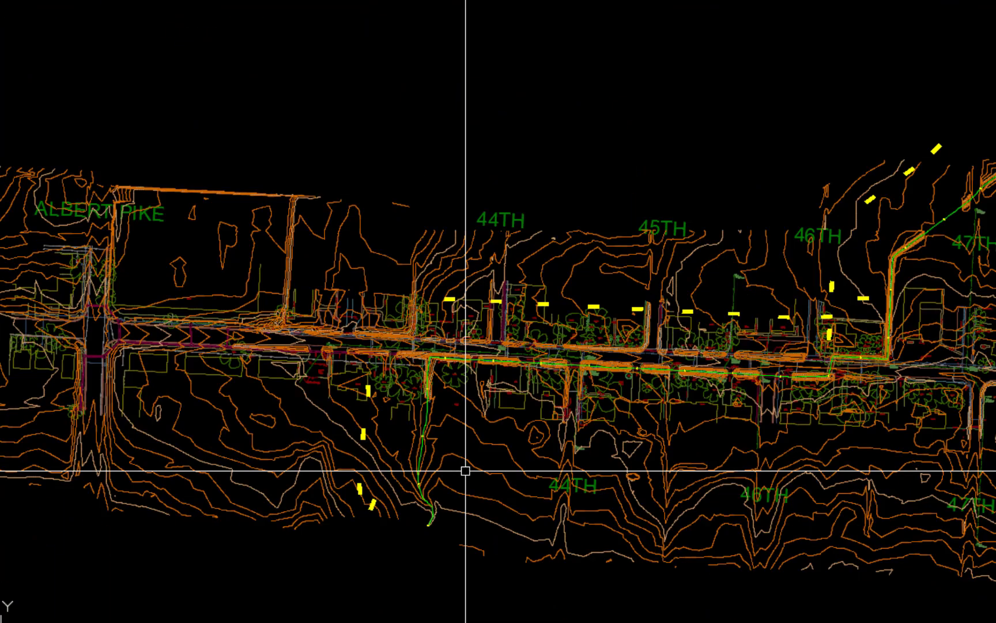
pyautogui.moveTo(669, 428); pyautogui.dragTo(426, 499, button='middle')
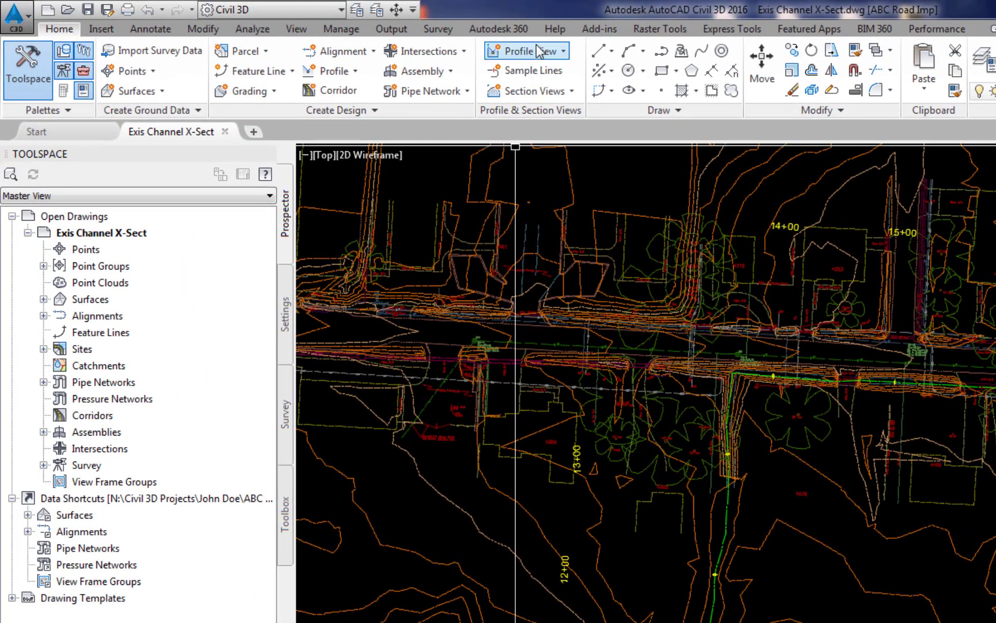
pyautogui.click(543, 78)
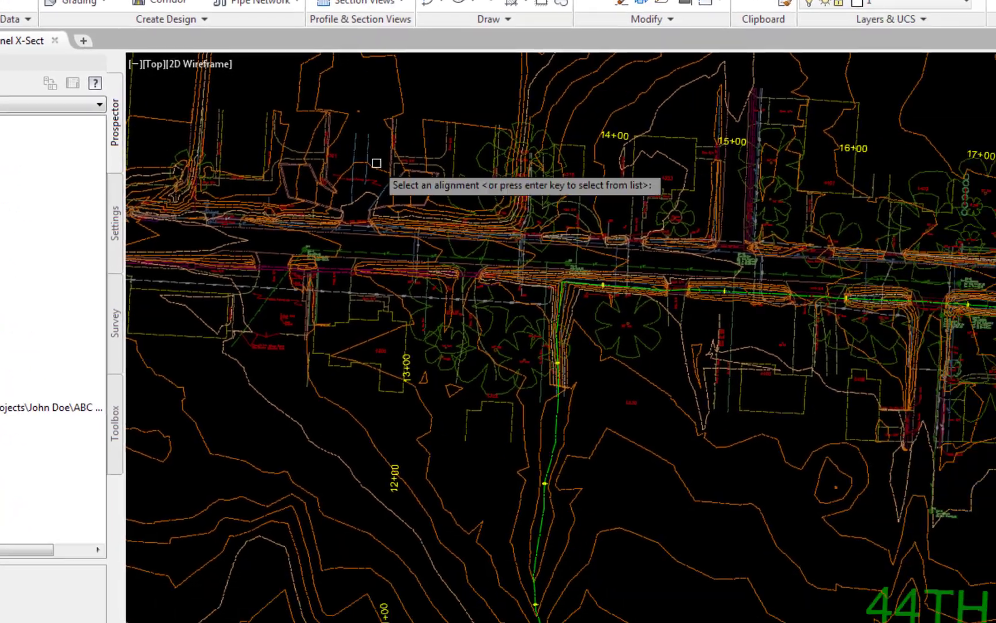
pyautogui.click(424, 360)
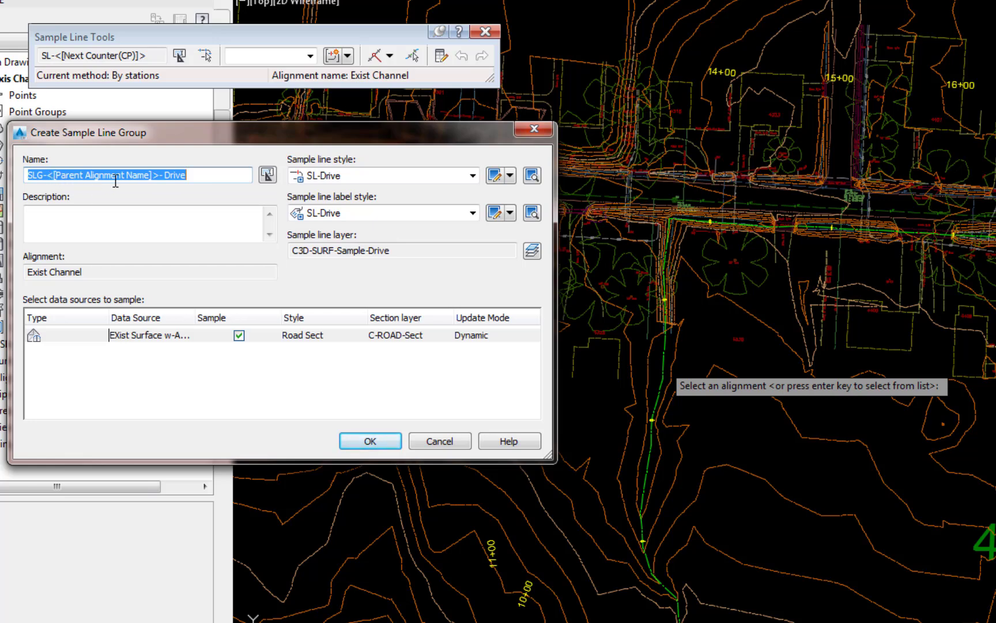
pyautogui.click(191, 175)
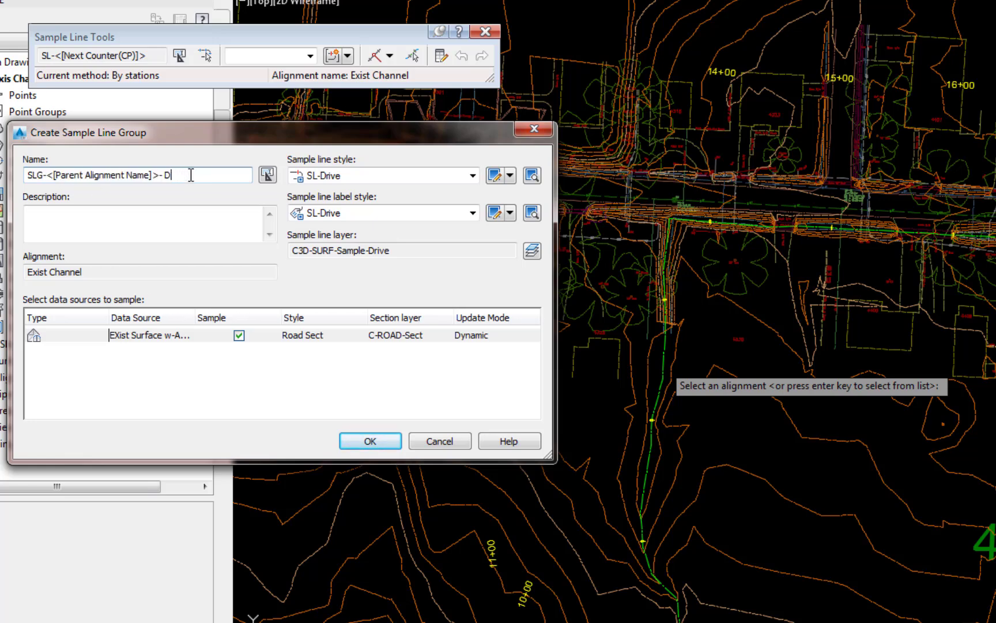
pyautogui.press('BackSpace')
# Set both the sample line style and the sample line label style to SL-Road.
pyautogui.click(473, 175)
pyautogui.click(464, 199)
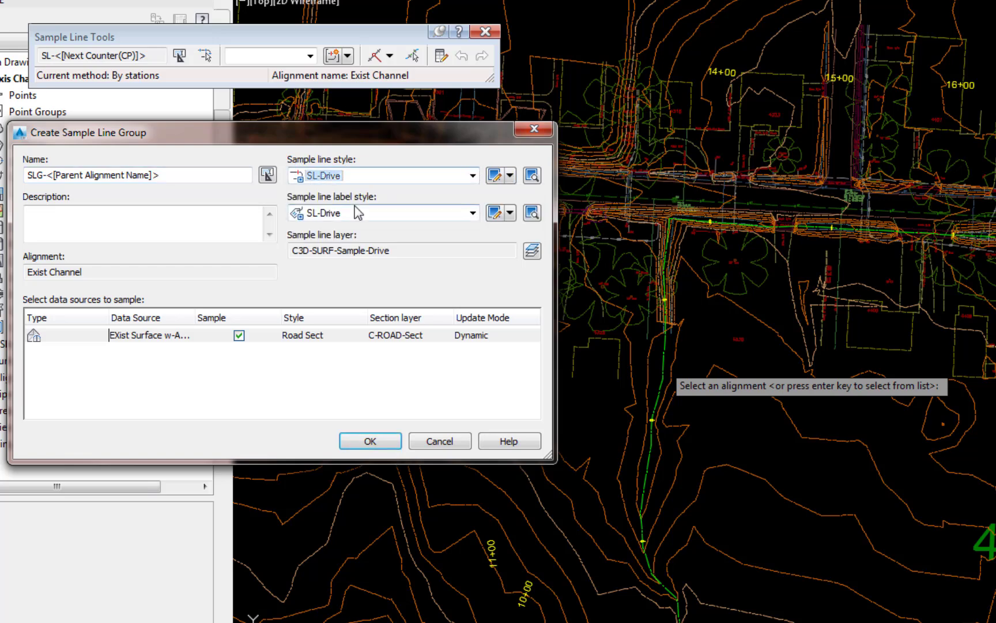
pyautogui.click(473, 213)
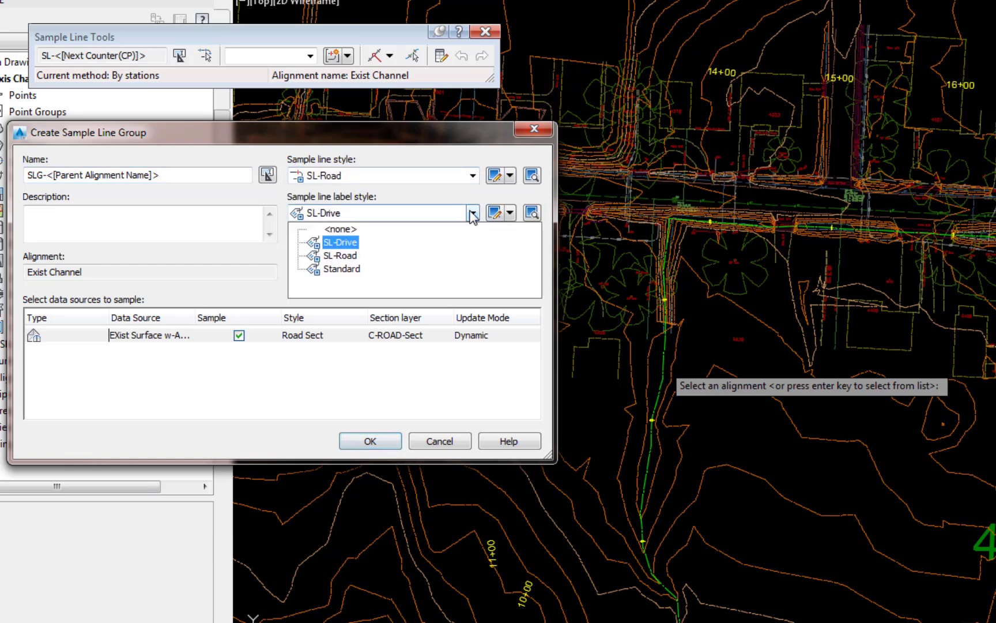
pyautogui.click(333, 256)
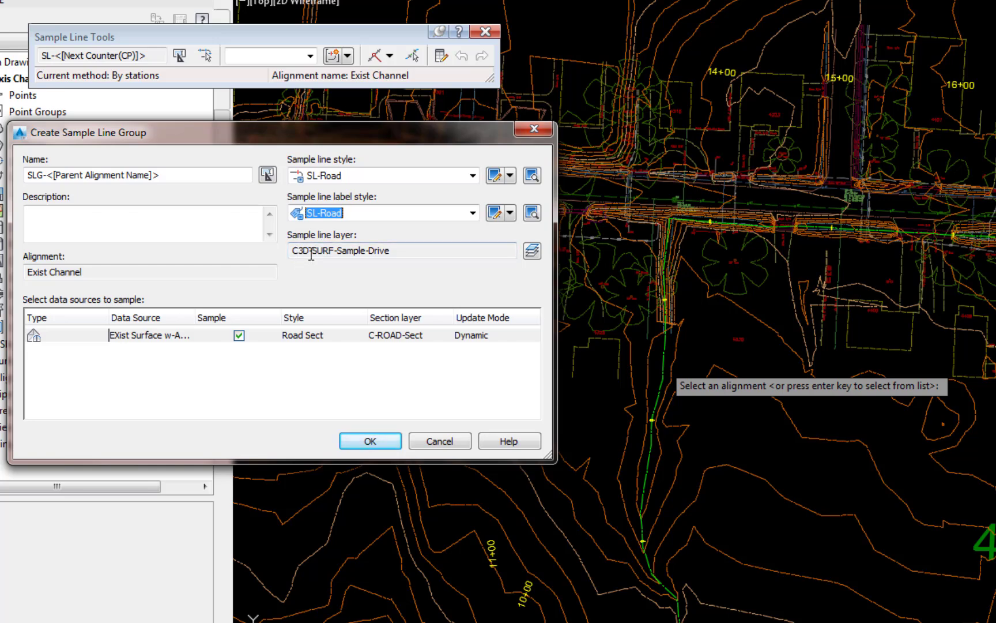
# Change the sample line layer to C3D-ROAD-Sample-Road.
pyautogui.click(531, 250)
pyautogui.click(888, 433)
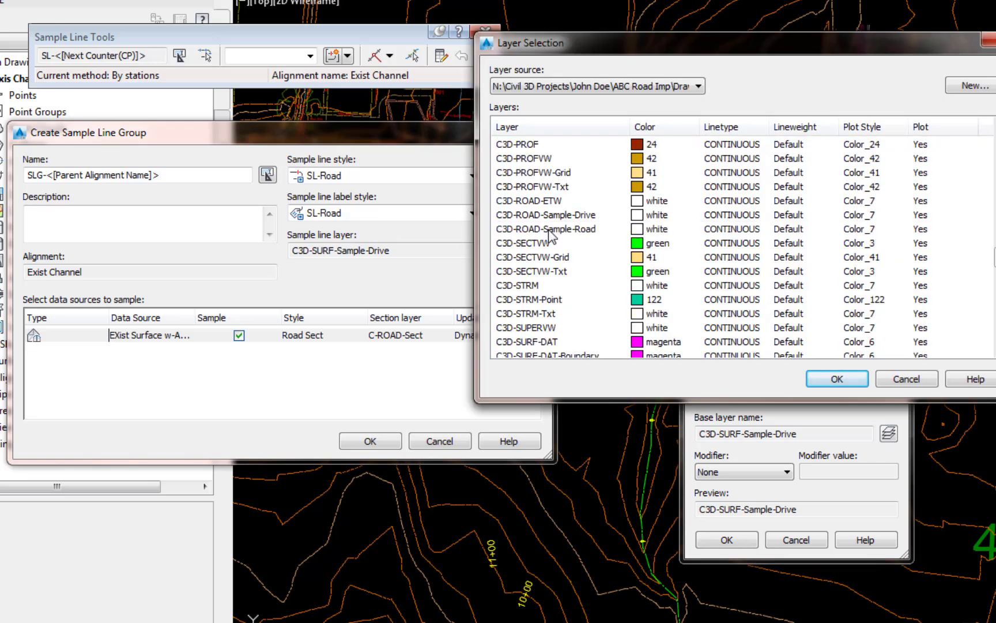
pyautogui.click(547, 229)
pyautogui.click(849, 377)
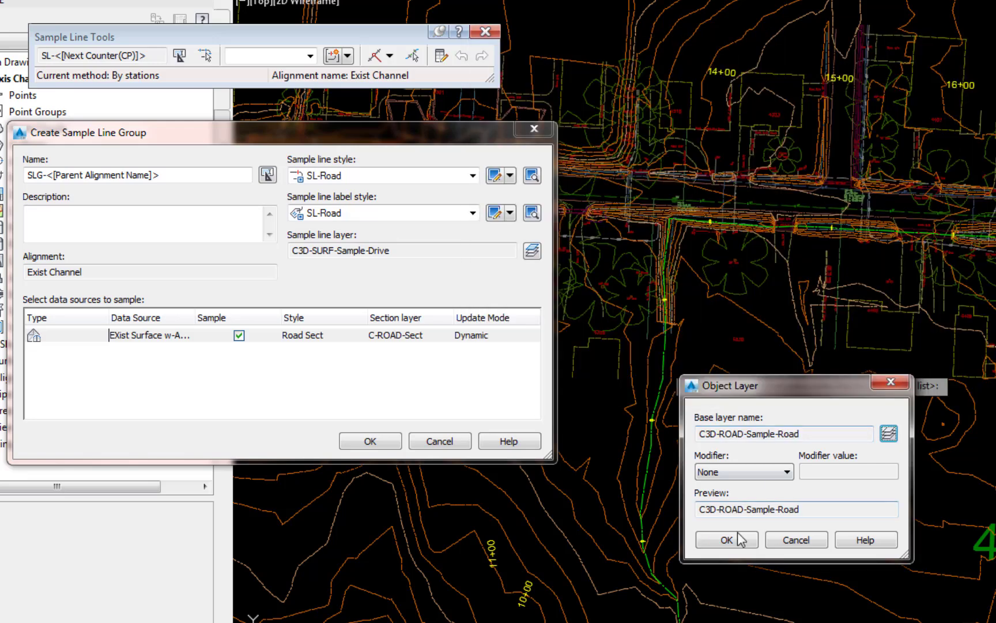
pyautogui.click(726, 540)
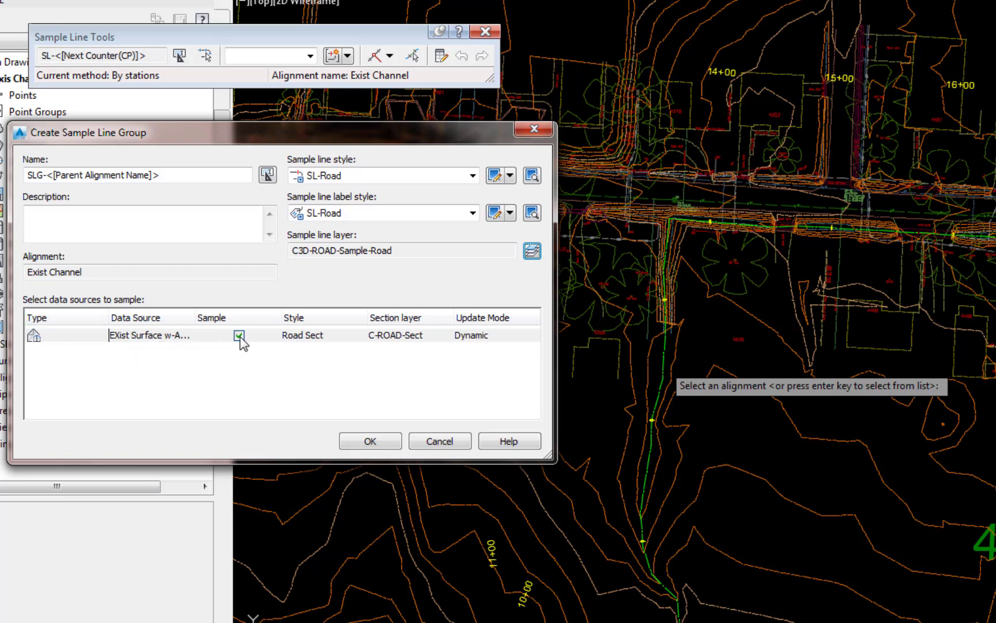
# Set the sampled existing surface's section style to Exist Ground and create the sample line group.
pyautogui.click(307, 336)
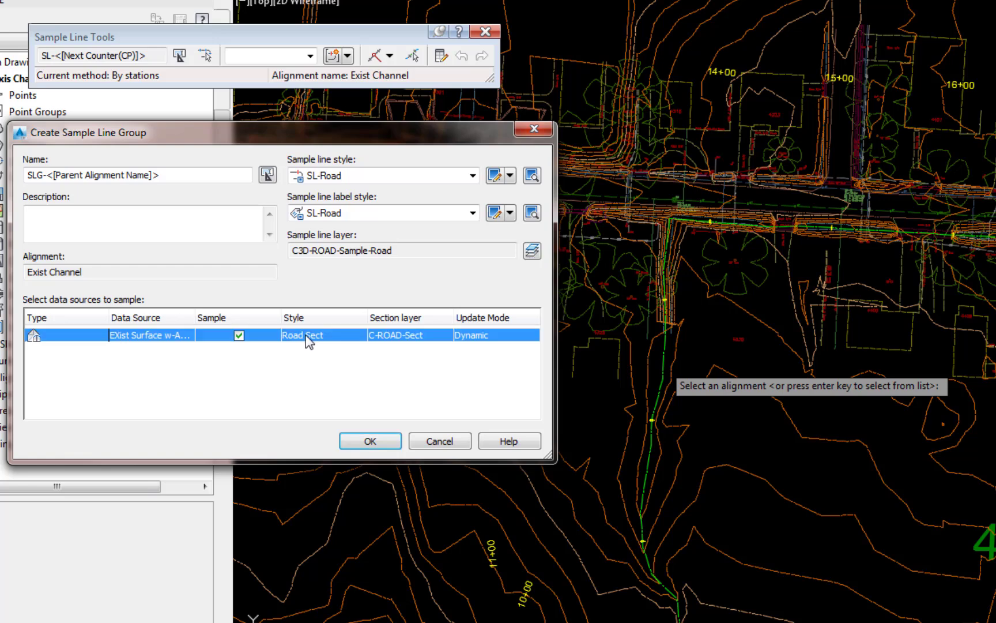
pyautogui.click(830, 421)
pyautogui.click(770, 437)
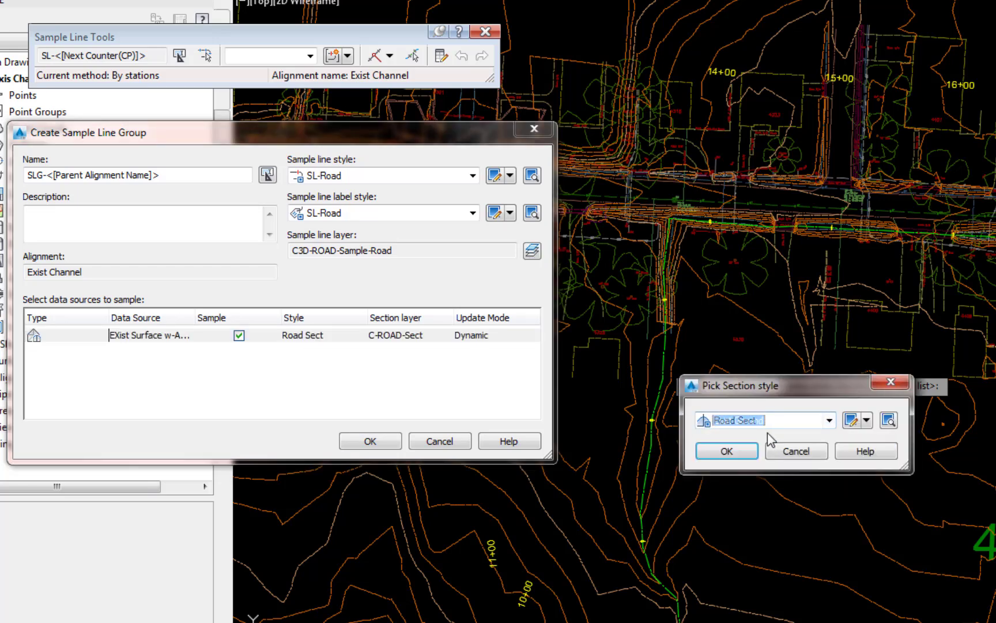
pyautogui.click(706, 453)
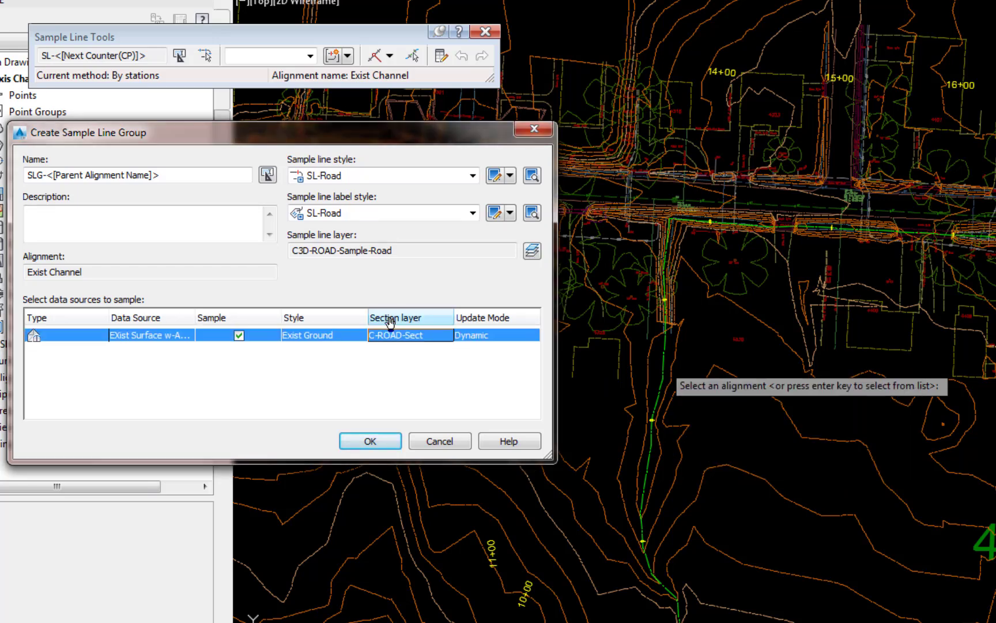
pyautogui.click(369, 441)
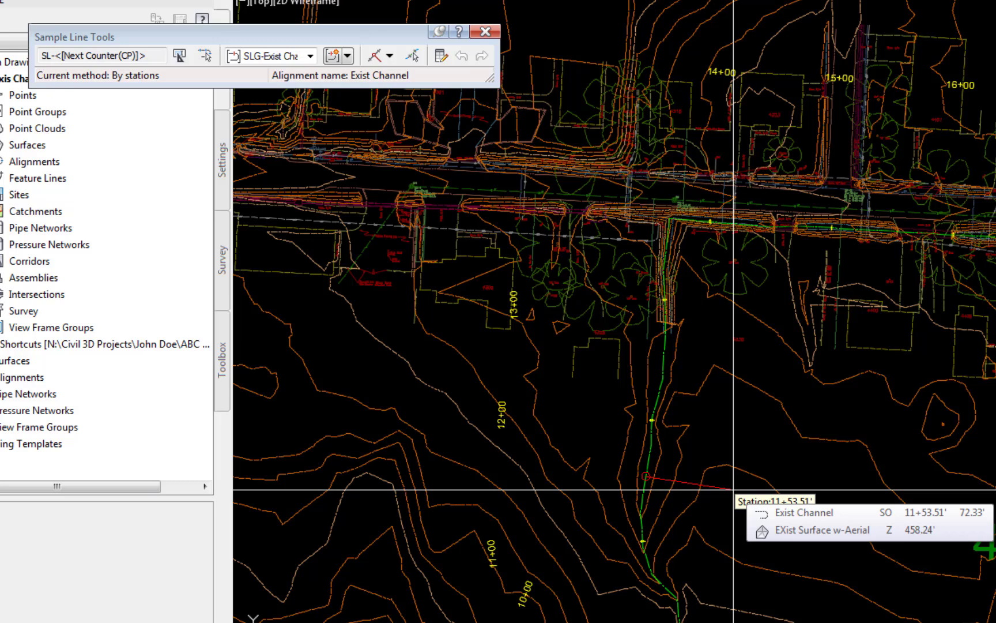
# Start creating sample lines by station range, covering the Exist Channel alignment from its start to its end.
pyautogui.click(390, 56)
pyautogui.click(408, 77)
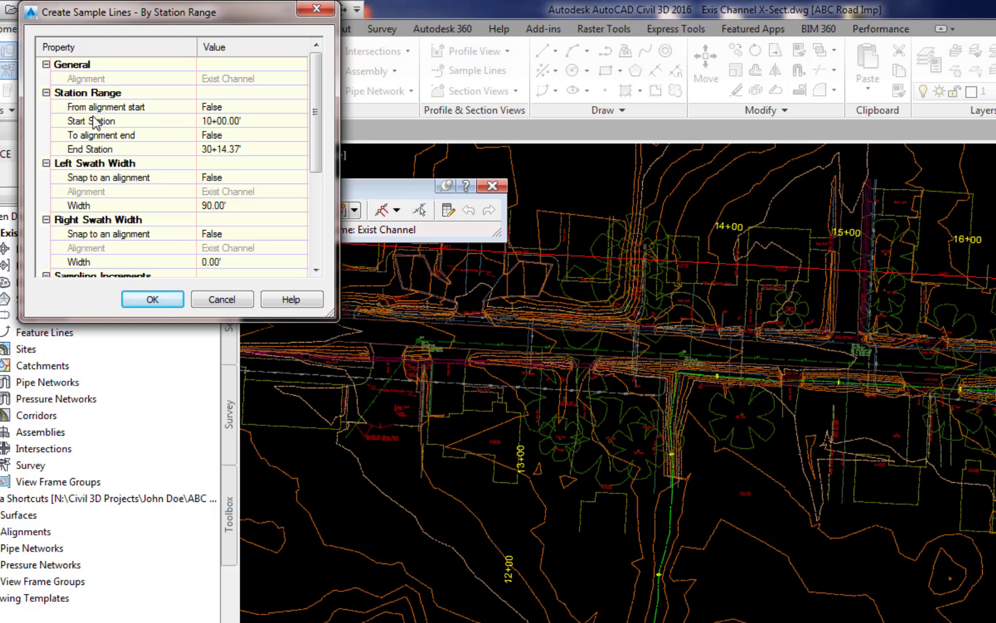
pyautogui.click(294, 111)
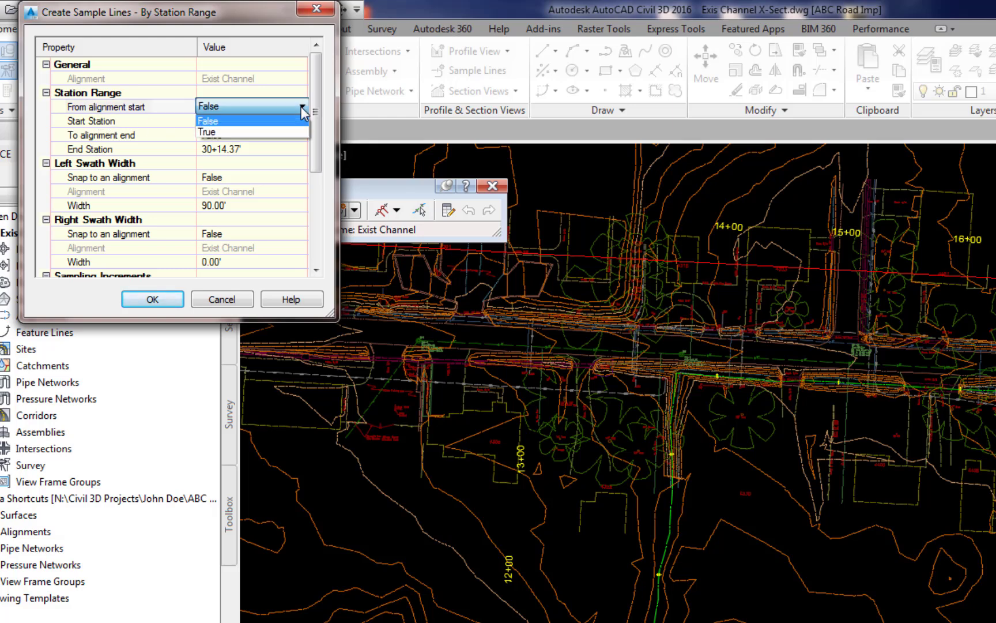
pyautogui.click(218, 132)
pyautogui.click(291, 136)
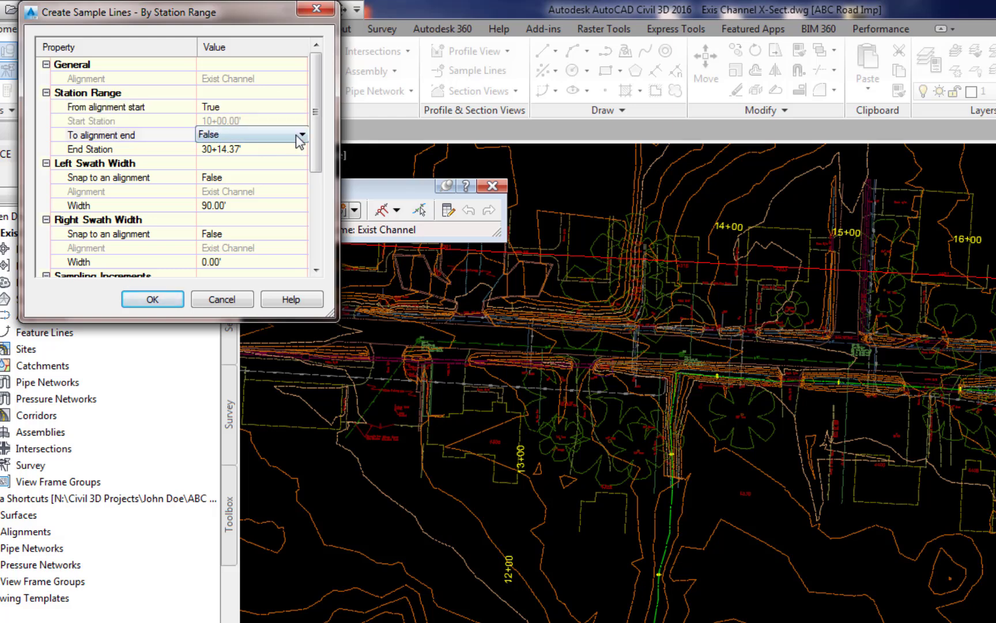
pyautogui.click(302, 135)
pyautogui.click(204, 160)
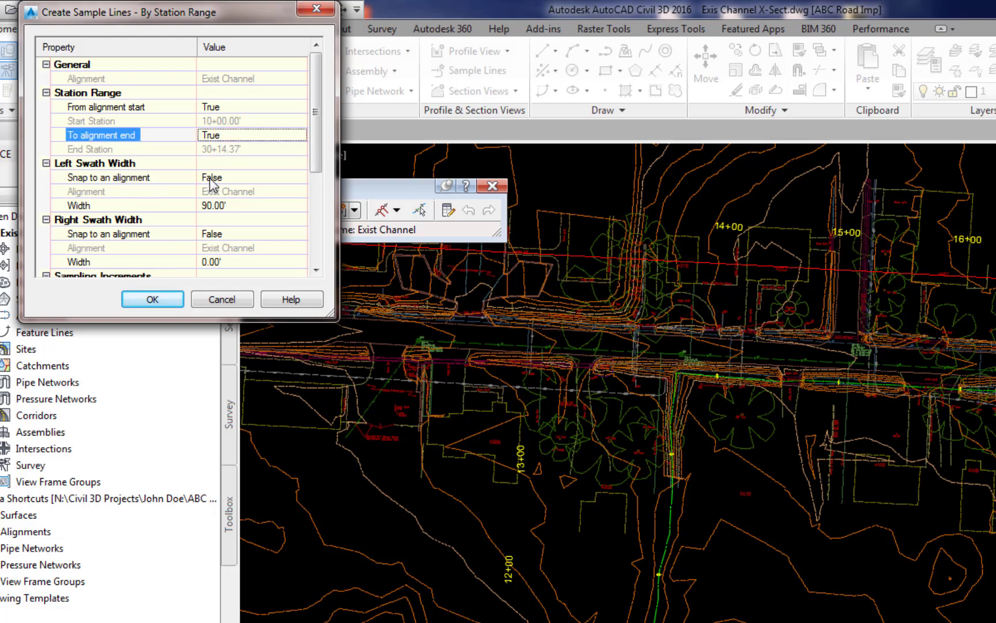
# Set the left and right swath widths to 50' each and enable the use of sampling increments.
pyautogui.click(253, 205)
pyautogui.write('50')
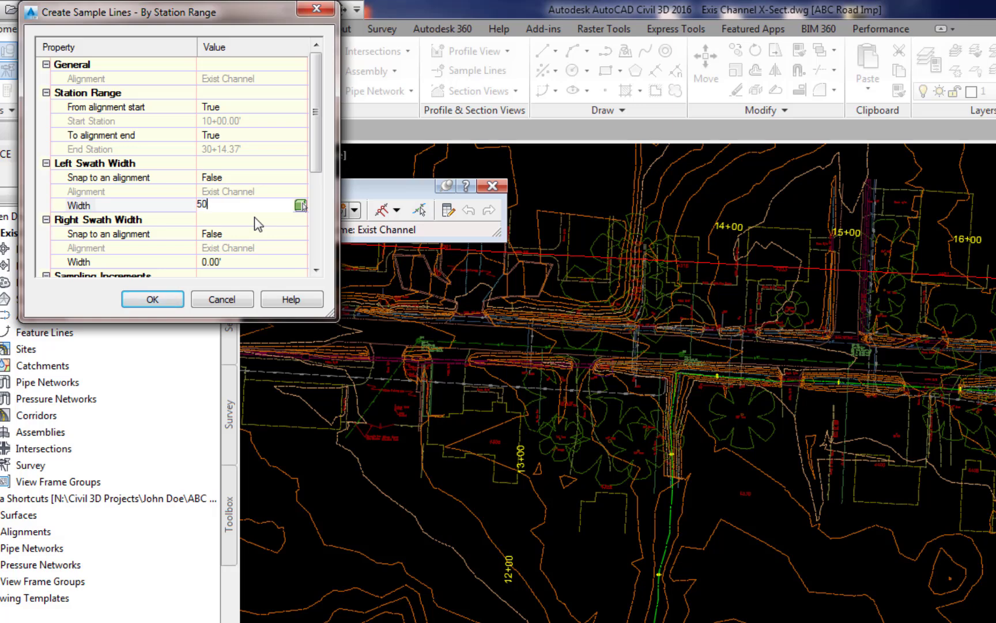
pyautogui.press('Return')
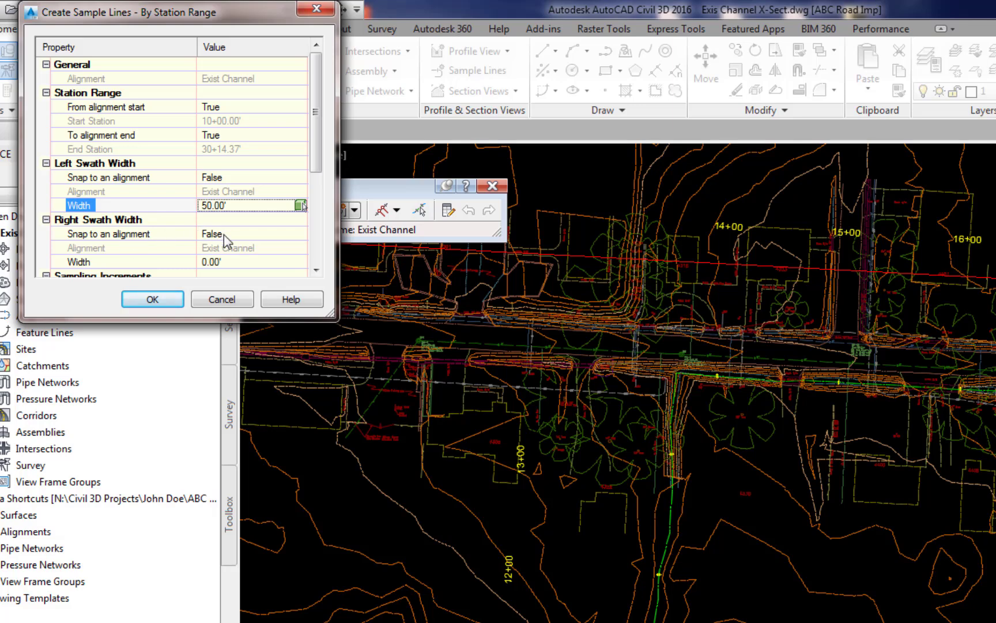
pyautogui.click(245, 262)
pyautogui.write('50')
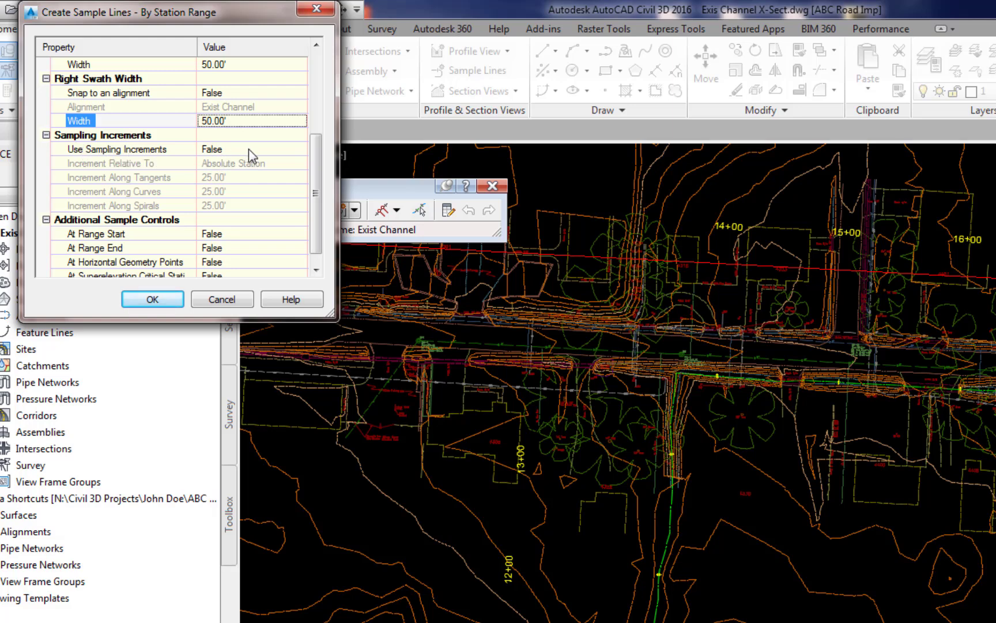
pyautogui.click(301, 149)
pyautogui.click(229, 170)
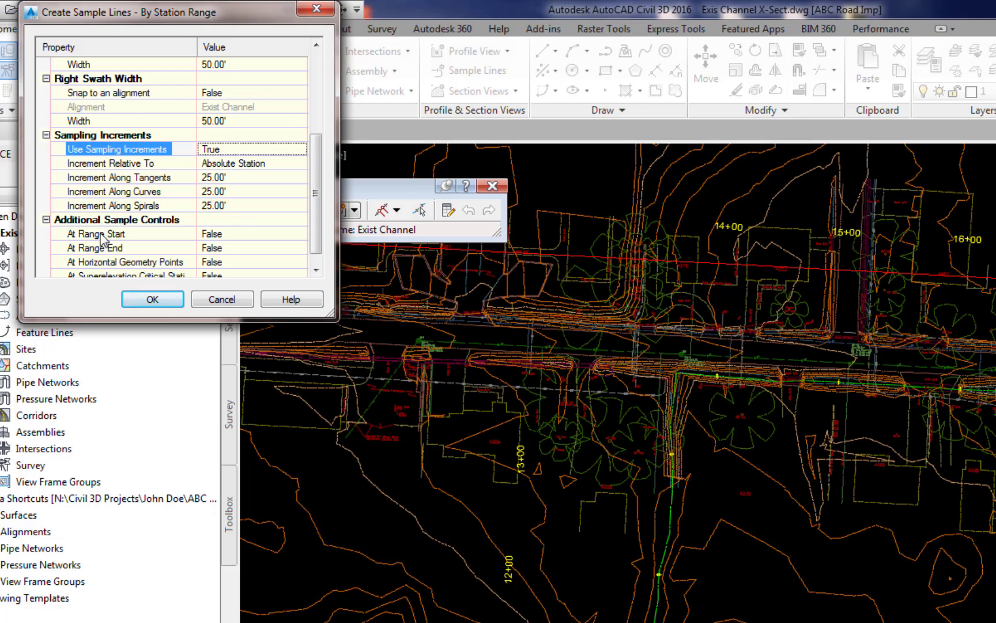
# Enable sampling at the range start and range end, create the sample lines and finish the command.
pyautogui.click(269, 236)
pyautogui.click(303, 233)
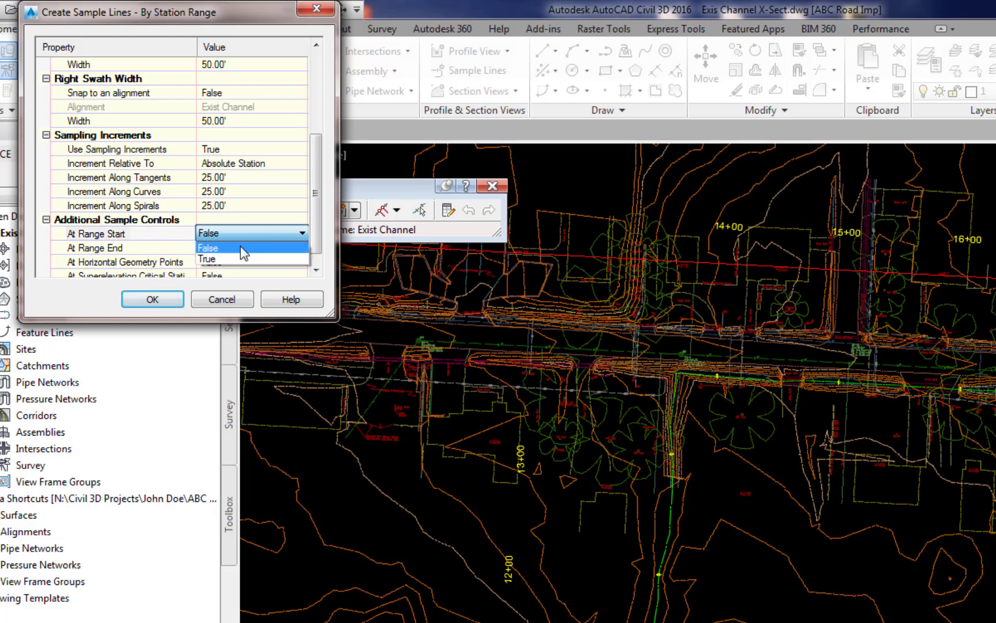
pyautogui.click(213, 263)
pyautogui.click(266, 248)
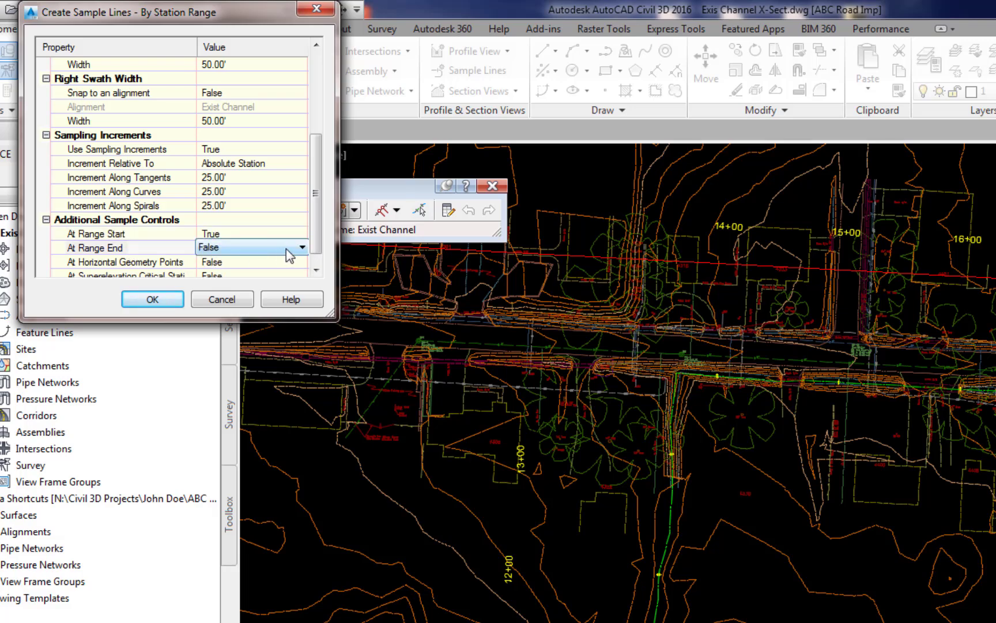
pyautogui.click(302, 248)
pyautogui.click(227, 273)
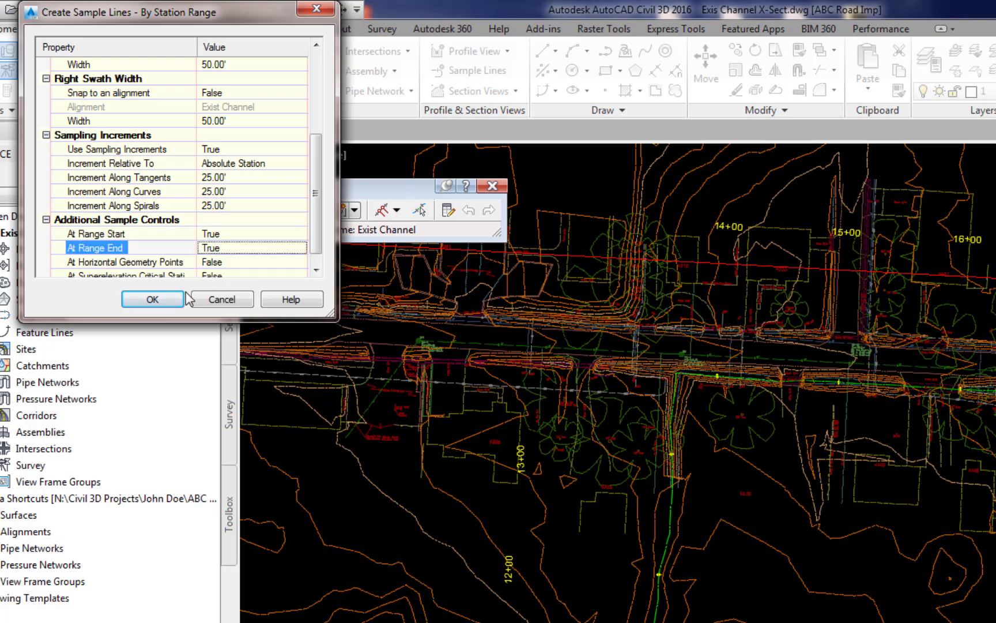
pyautogui.click(152, 299)
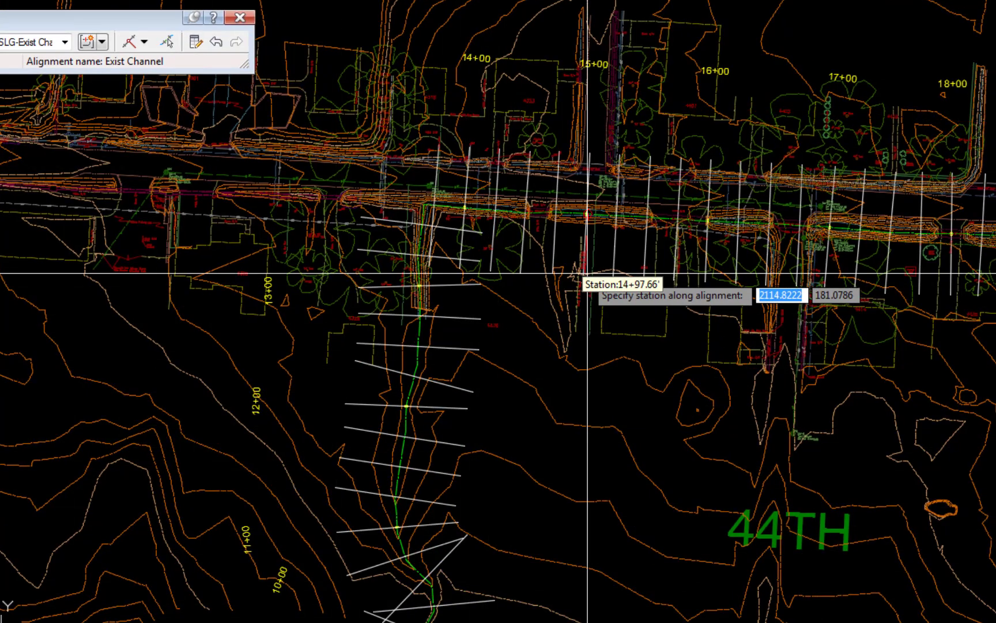
pyautogui.press('Return')
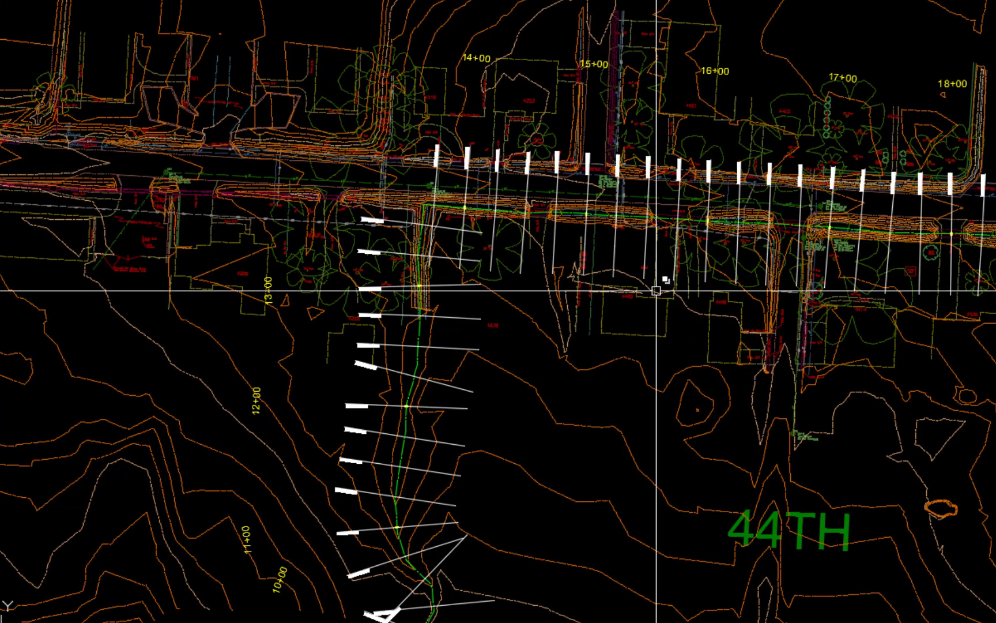
# Start creating multiple section views for the Exist Channel alignment and SLG-Exist Channel group, using the 20H:5V - No Grid section view style.
pyautogui.scroll(4, 381, 461)
pyautogui.scroll(2, 378, 442)
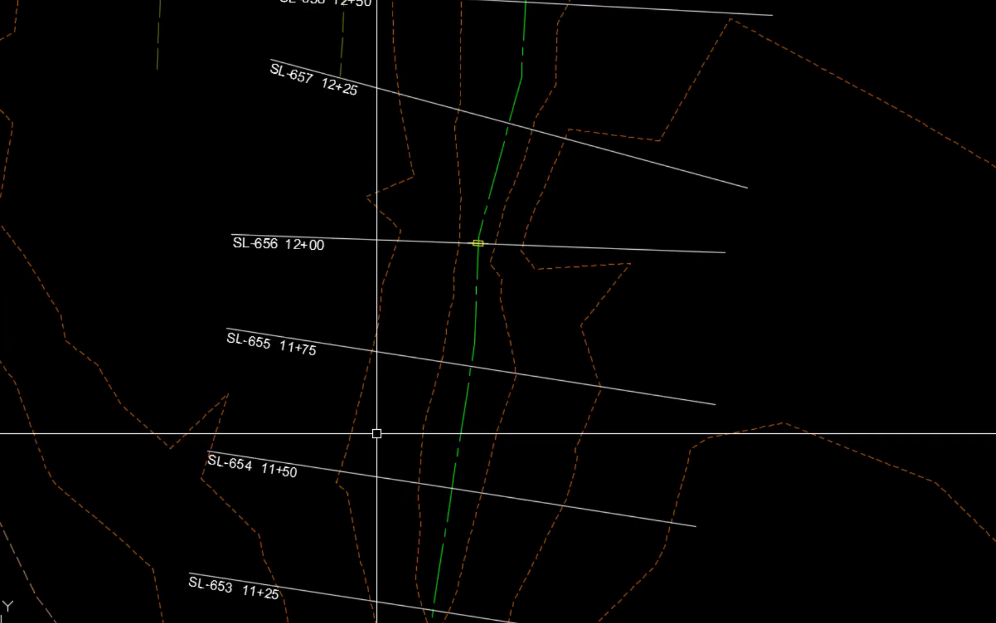
pyautogui.scroll(-6, 334, 357)
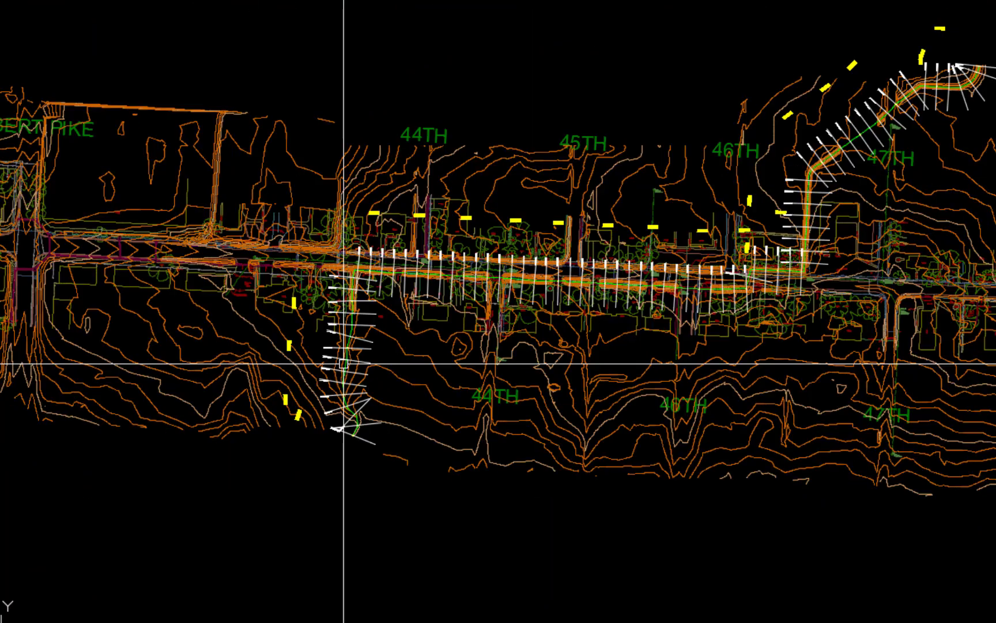
pyautogui.scroll(1, 415, 411)
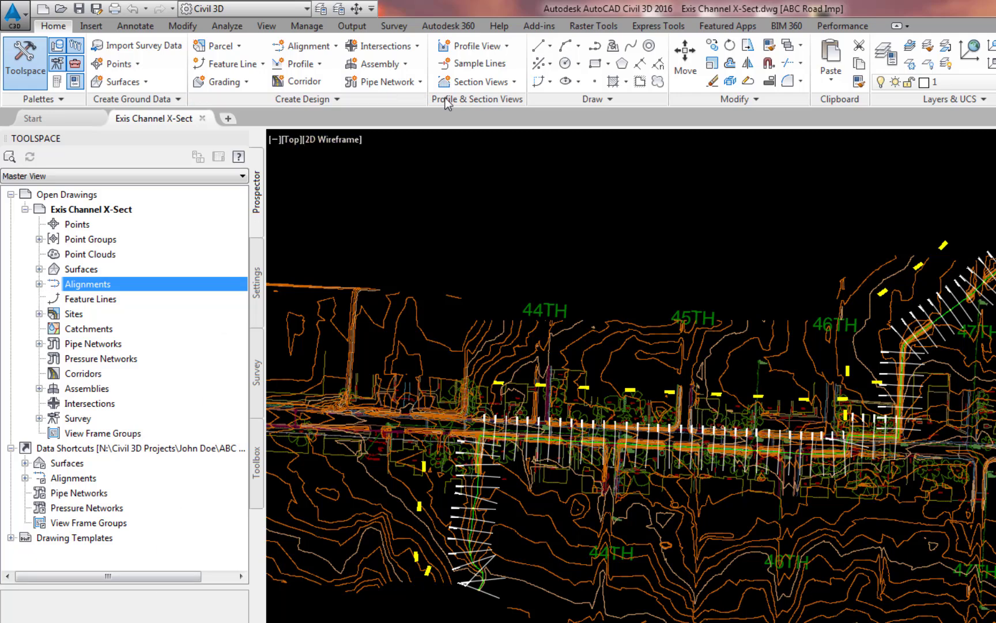
pyautogui.click(490, 82)
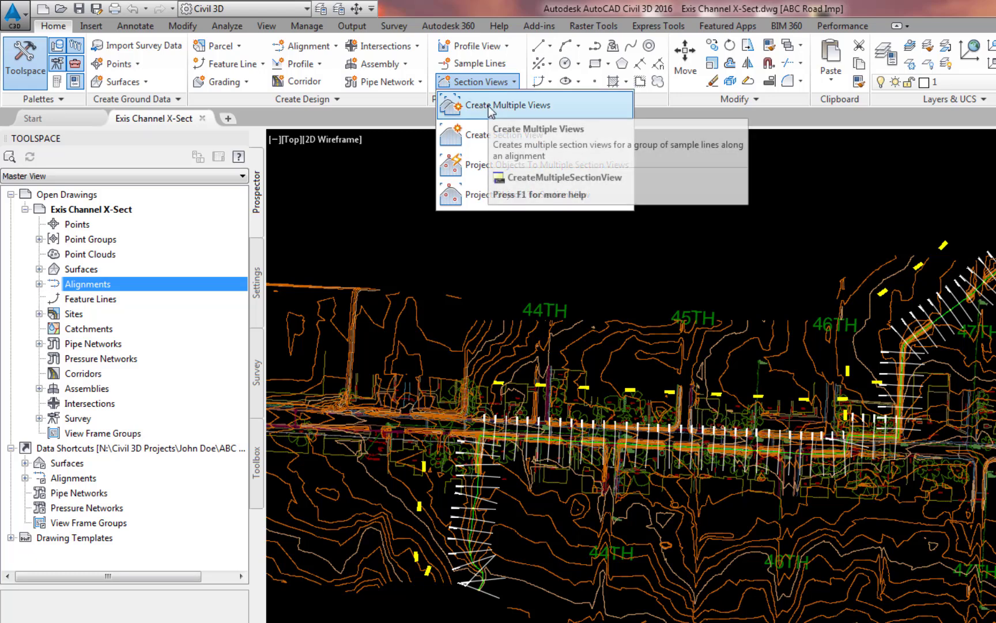
pyautogui.click(488, 106)
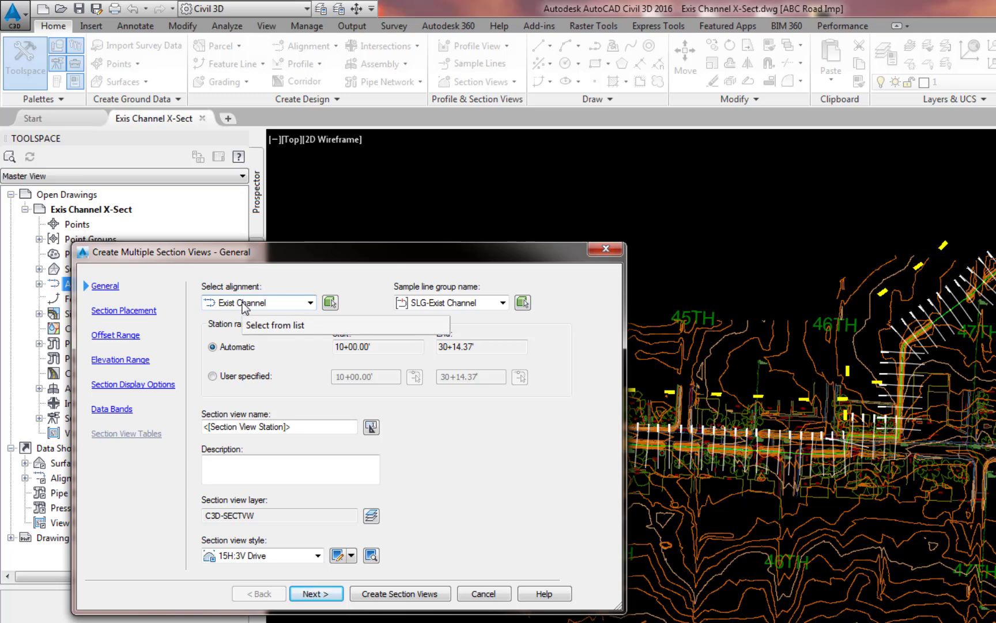
pyautogui.click(311, 303)
pyautogui.click(311, 303)
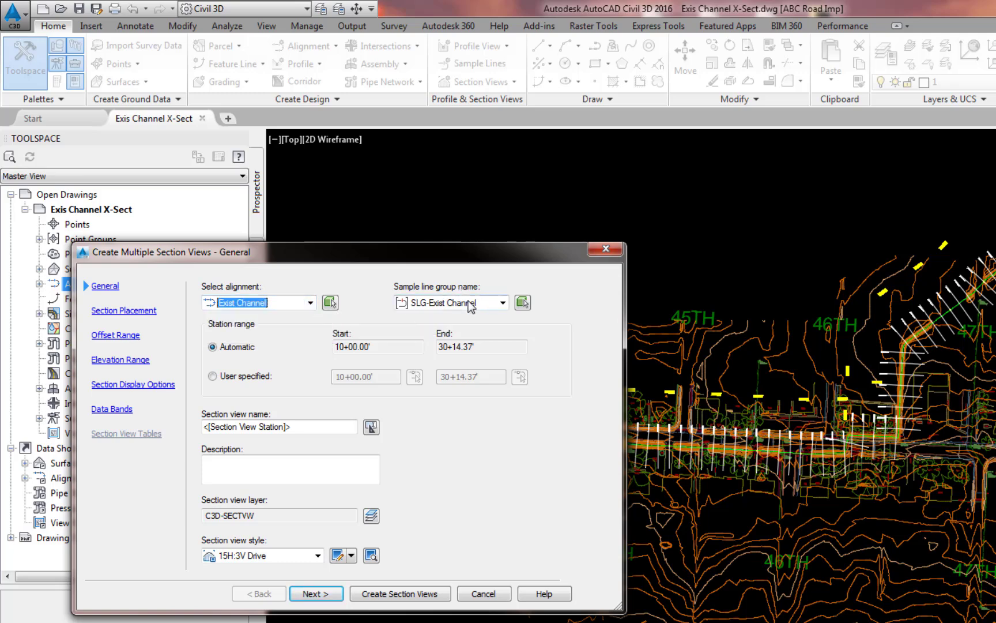
pyautogui.click(503, 303)
pyautogui.click(441, 314)
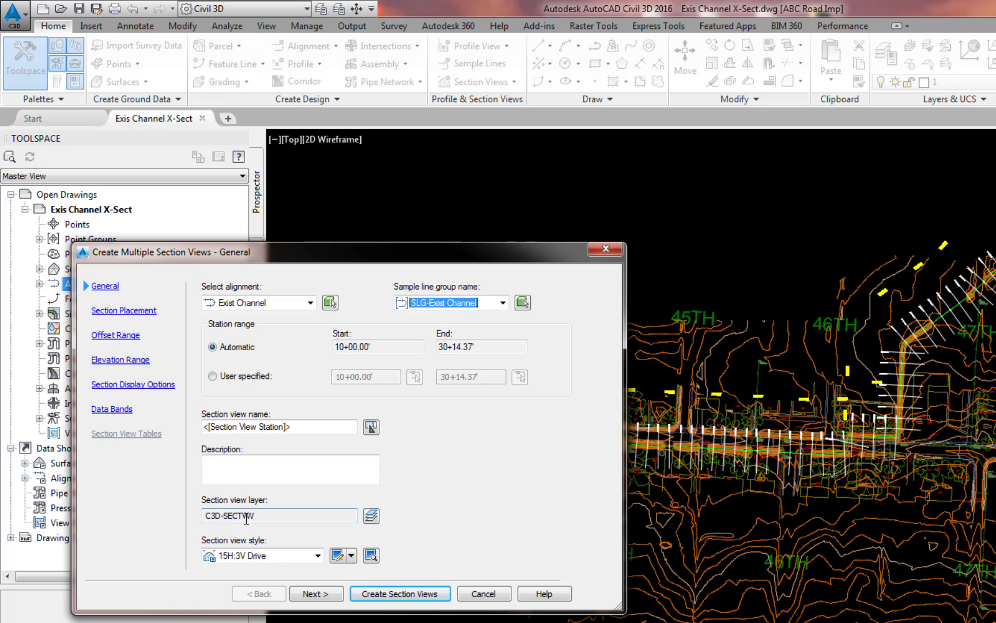
pyautogui.click(317, 555)
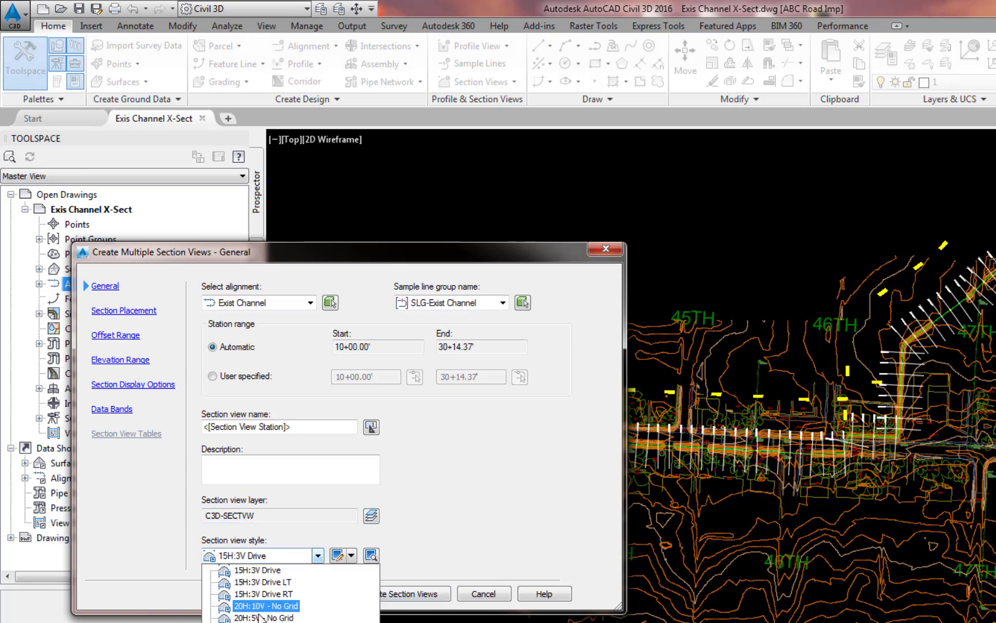
pyautogui.click(257, 618)
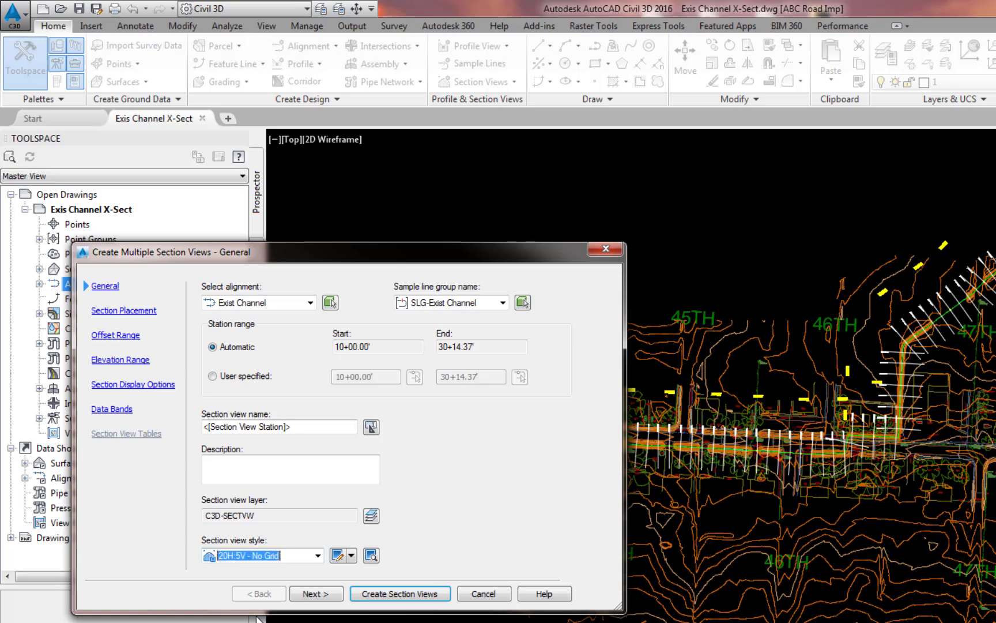
# Choose the Atk 32.4x22.8 layout from Atkins Road Sections.dwt as the sheet template and set the group plot style to Road Sect.
pyautogui.click(134, 314)
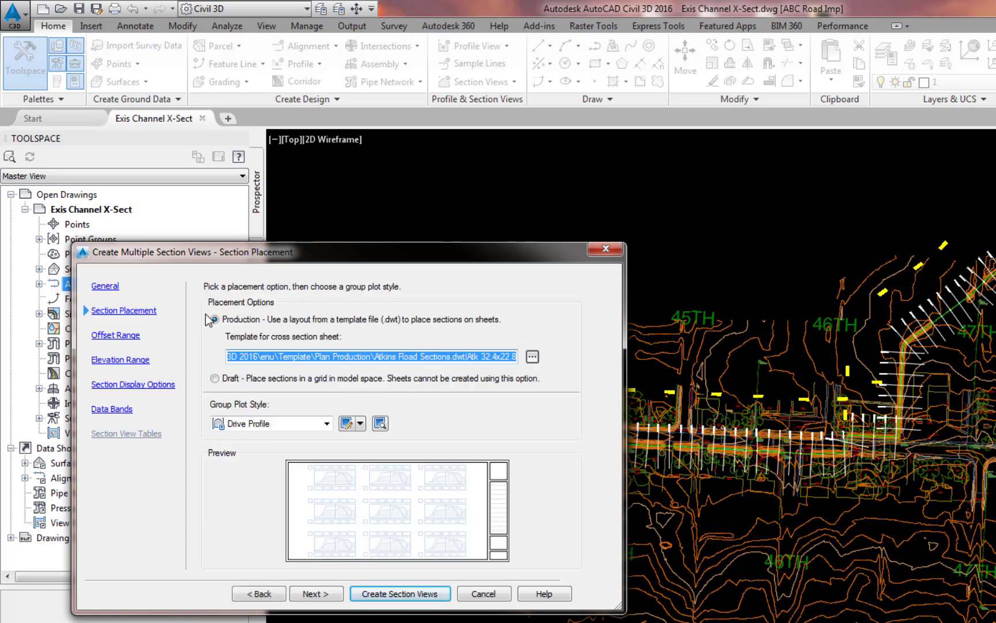
pyautogui.click(532, 356)
pyautogui.click(520, 382)
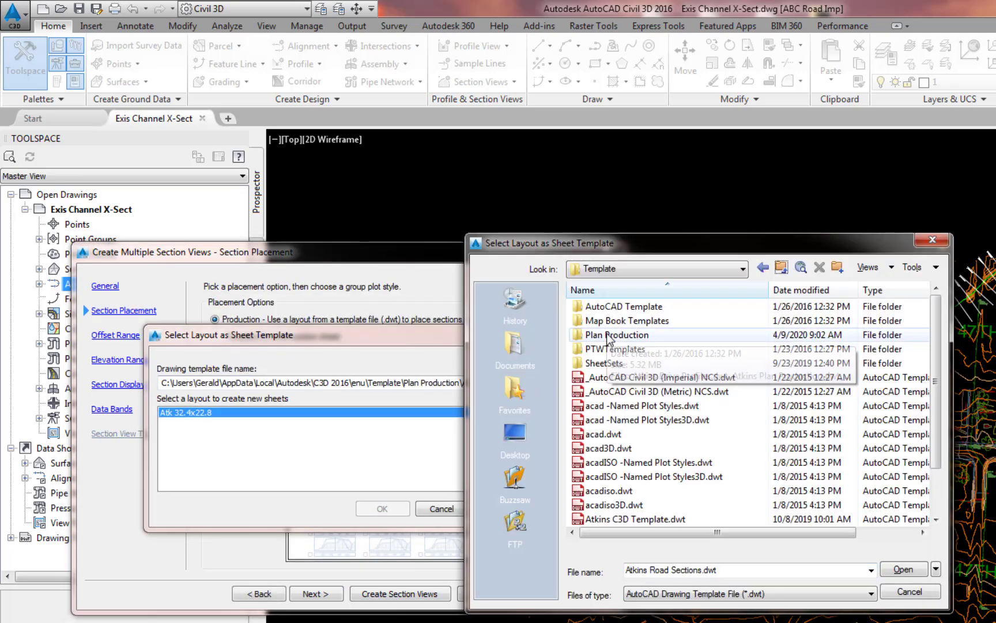
pyautogui.doubleClick(608, 335)
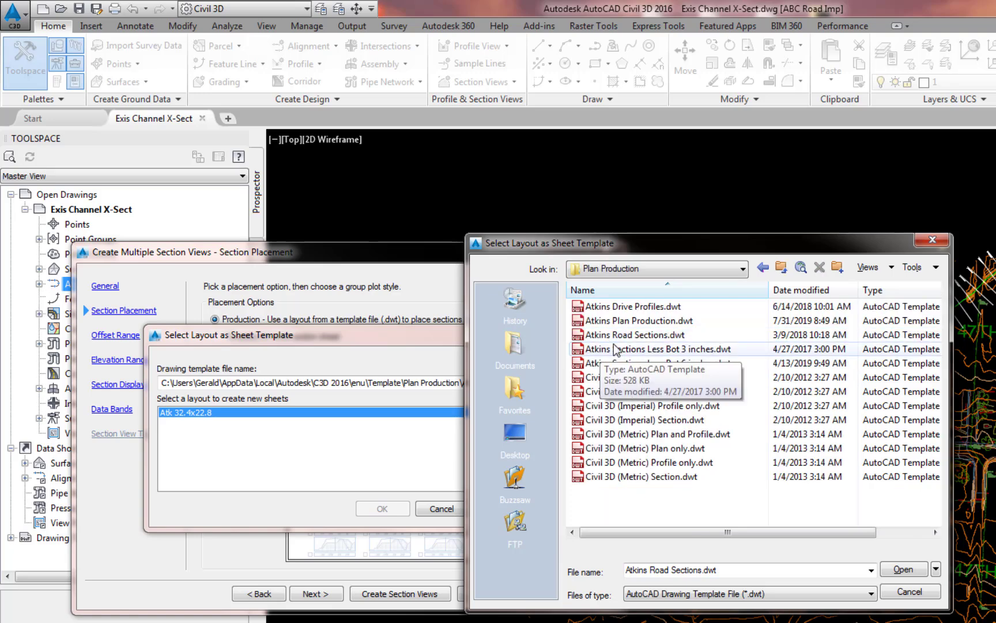
pyautogui.click(621, 335)
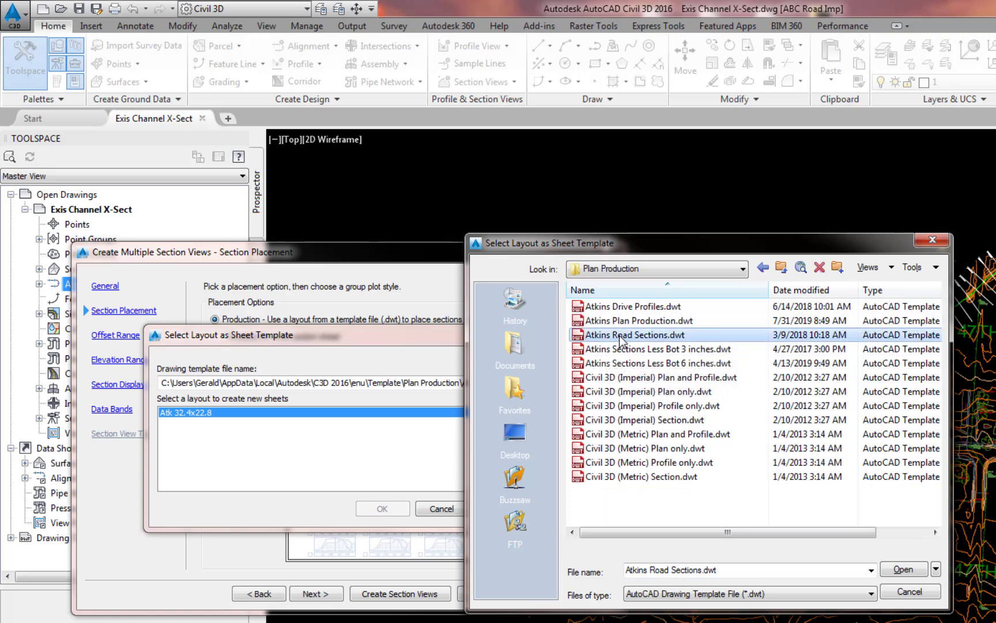
pyautogui.click(903, 569)
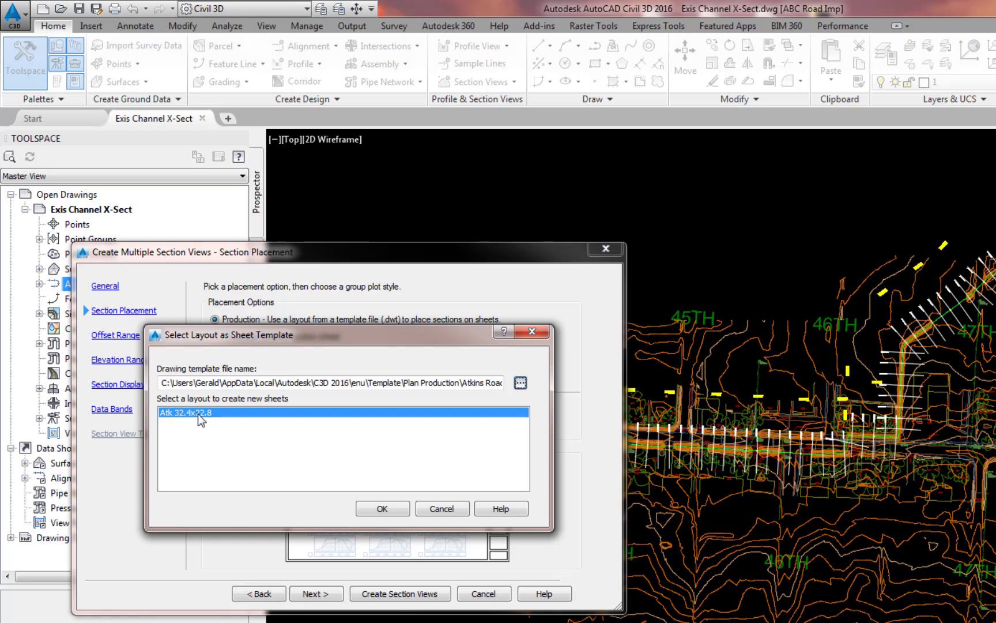
pyautogui.click(382, 508)
pyautogui.click(328, 424)
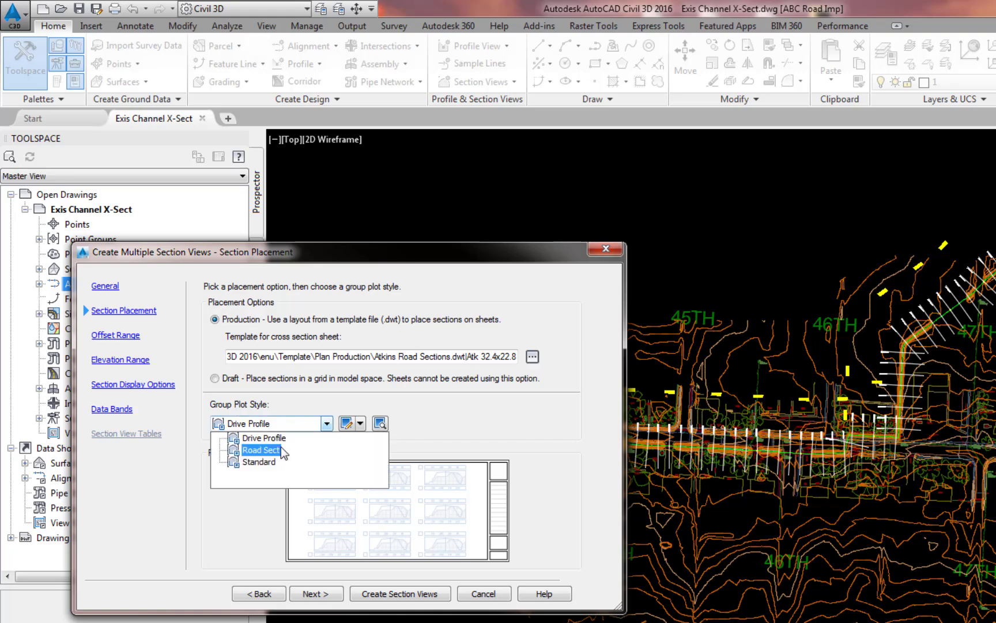
pyautogui.click(282, 448)
# Set the left offset to -50' and select EXist Surface w-Aerial as the section that the view heights follow.
pyautogui.click(130, 340)
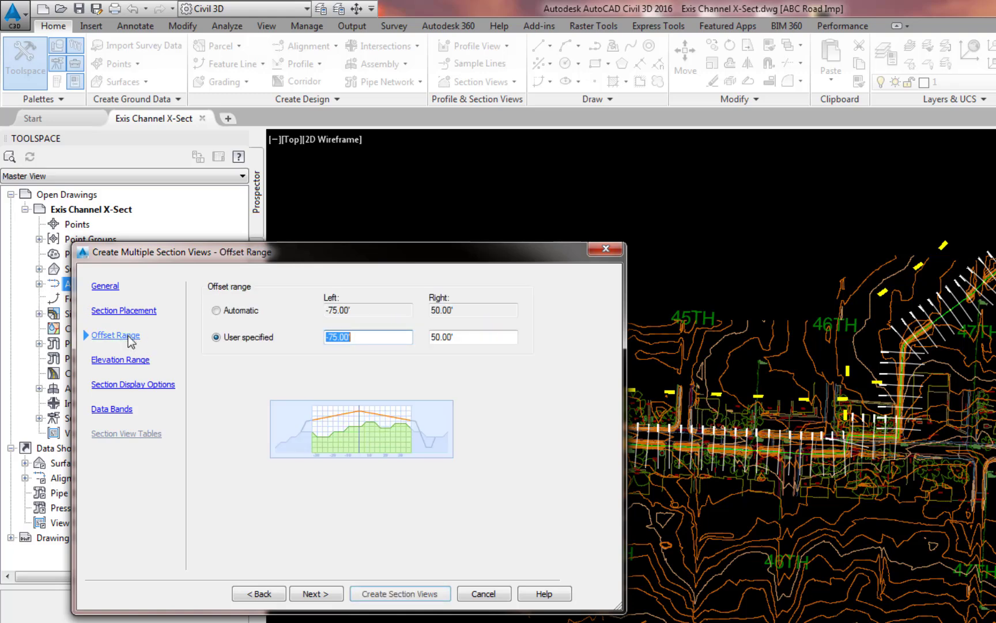
pyautogui.press('BackSpace')
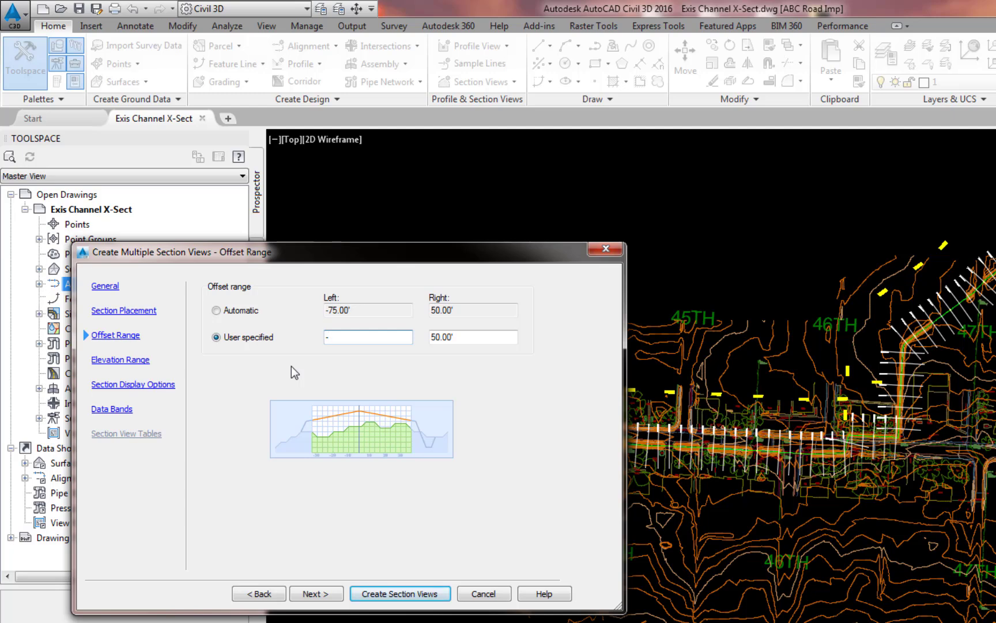
pyautogui.write('-50')
pyautogui.click(134, 360)
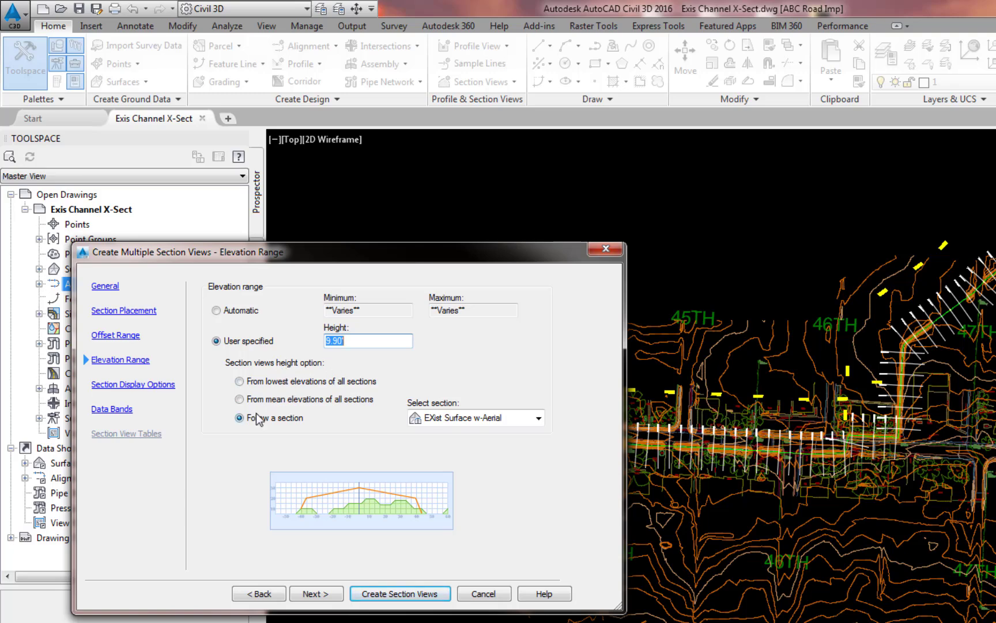
pyautogui.click(541, 419)
pyautogui.click(481, 433)
# Check the section display options and data bands, create the section views and place their origin below the plan's western end.
pyautogui.click(133, 385)
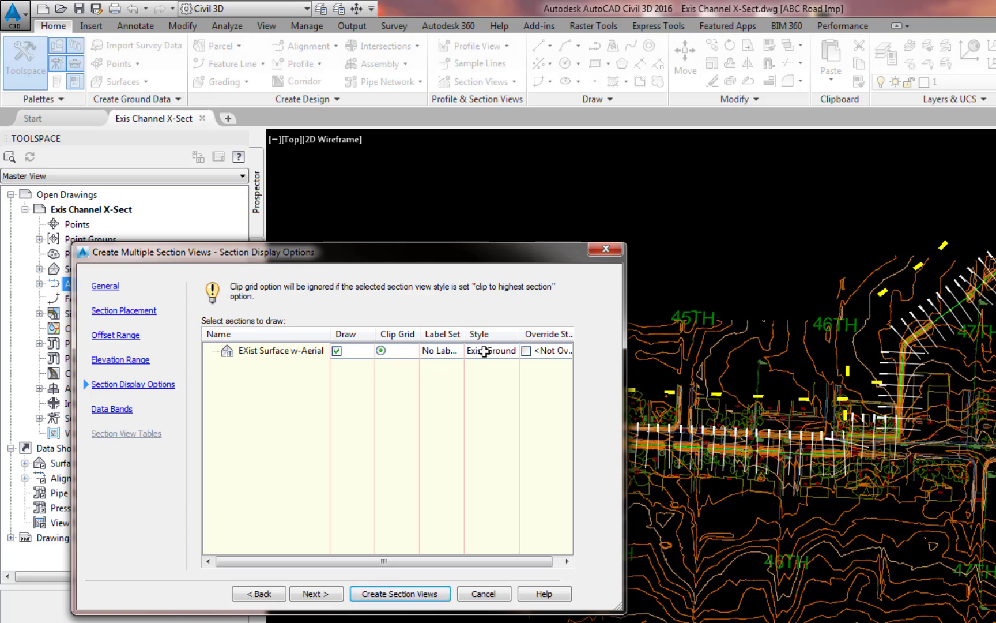
pyautogui.click(111, 409)
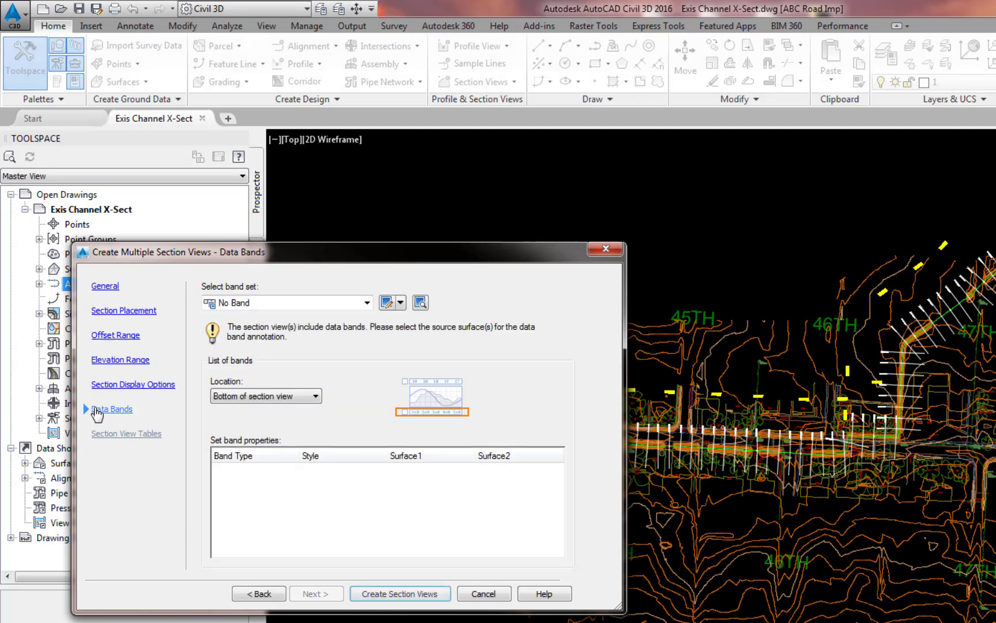
pyautogui.click(385, 594)
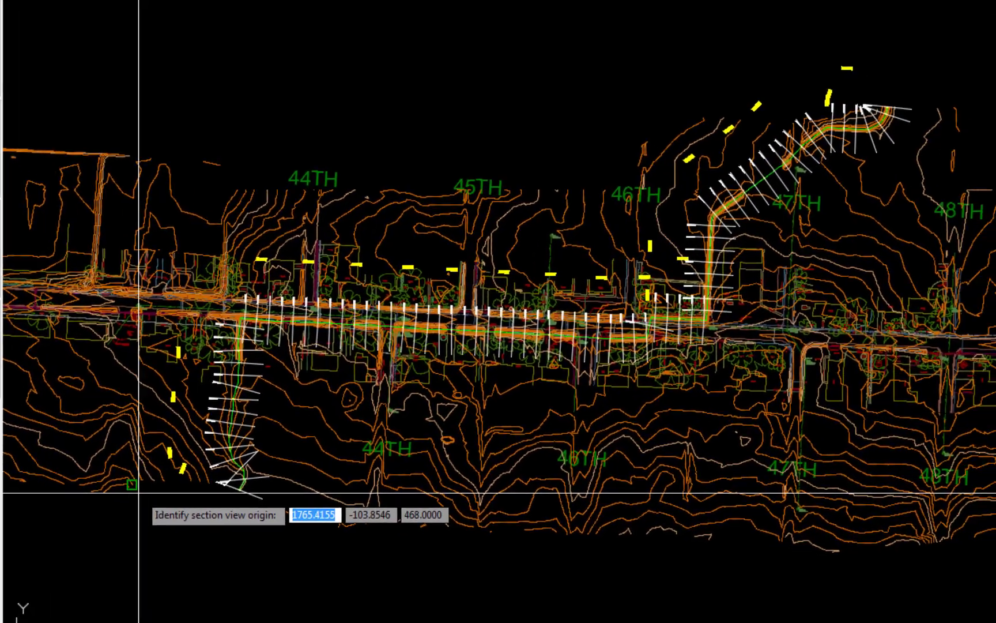
pyautogui.scroll(-3, 629, 461)
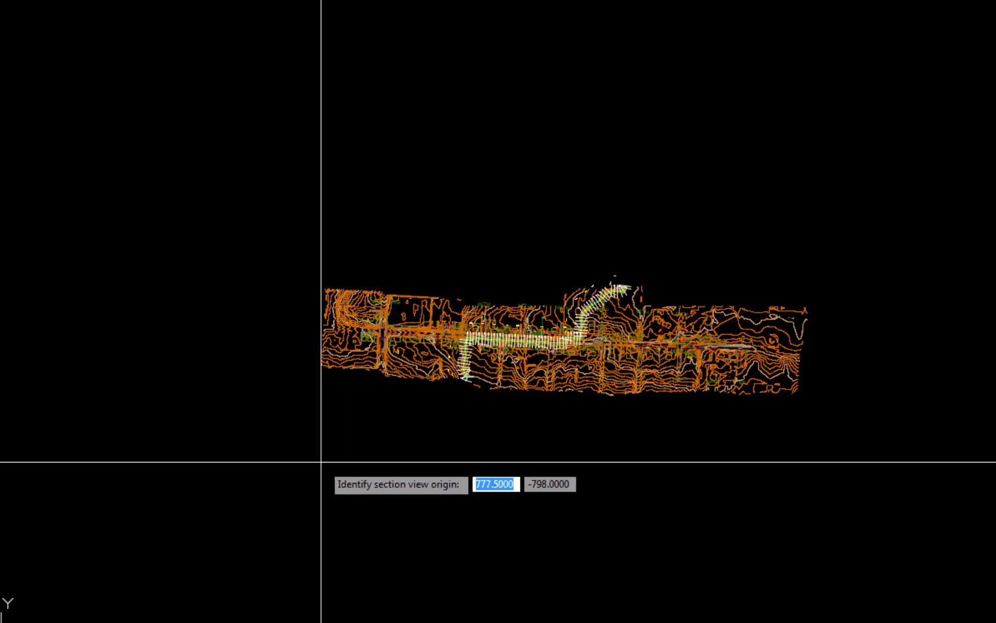
pyautogui.click(321, 462)
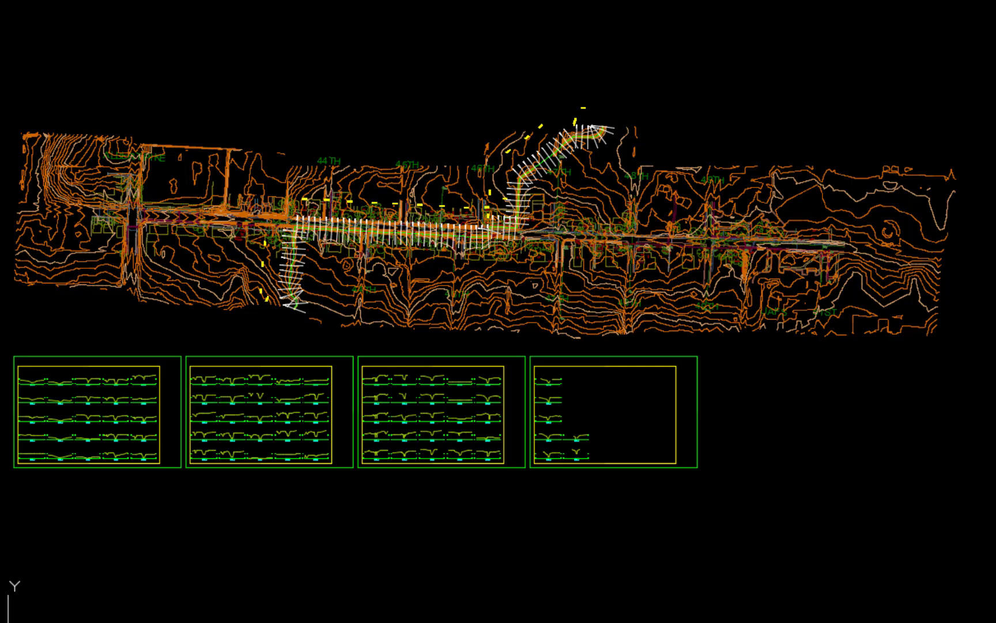
# Insert Atkins Section Grid Sheet.dwg as an exploded block, specifying its insertion point on screen beside the last section sheet.
pyautogui.write('i')
pyautogui.press('Return')
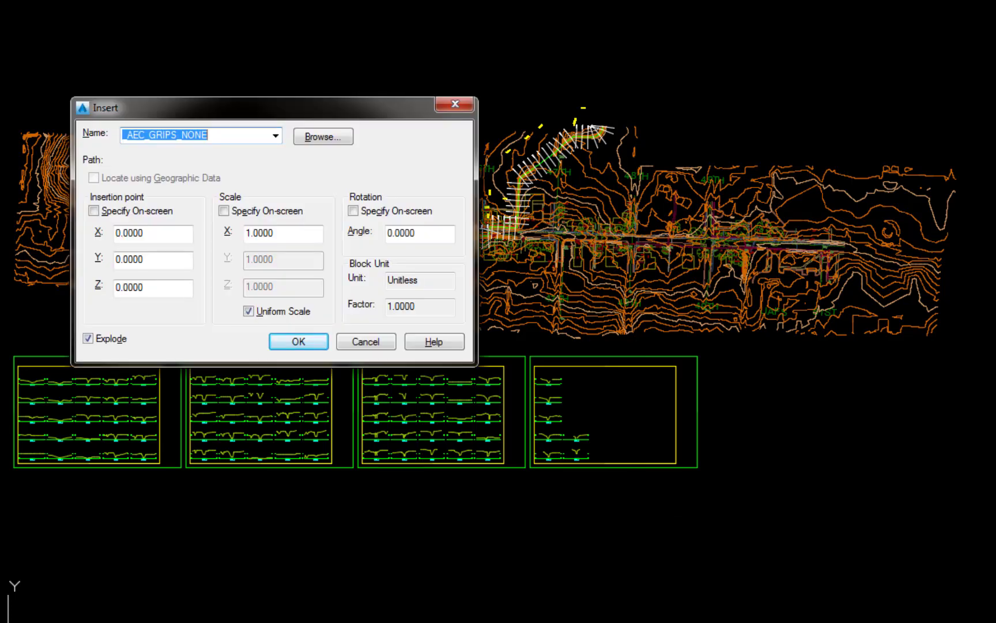
pyautogui.click(321, 137)
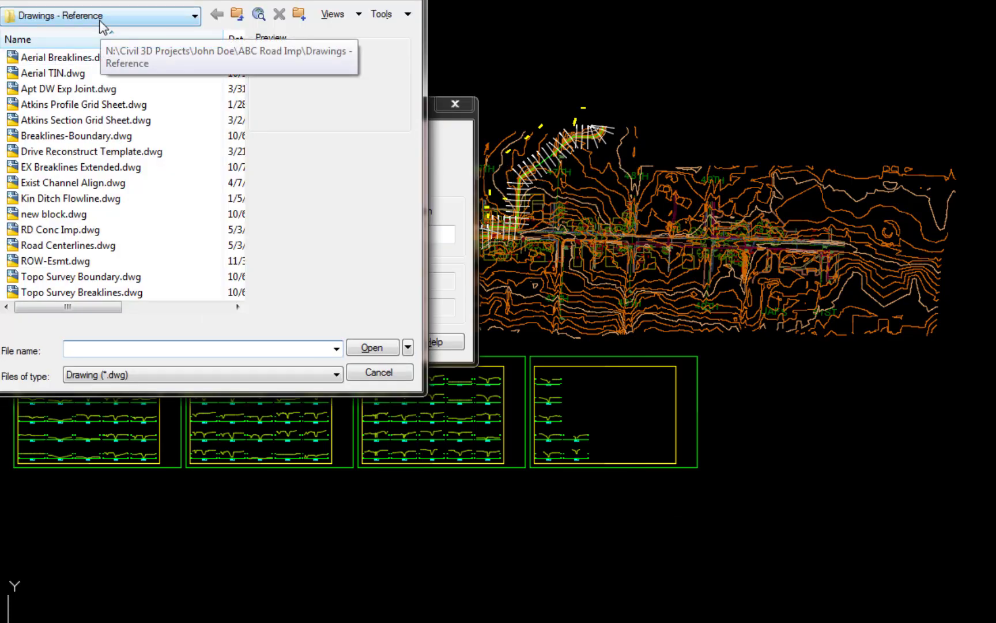
pyautogui.click(94, 123)
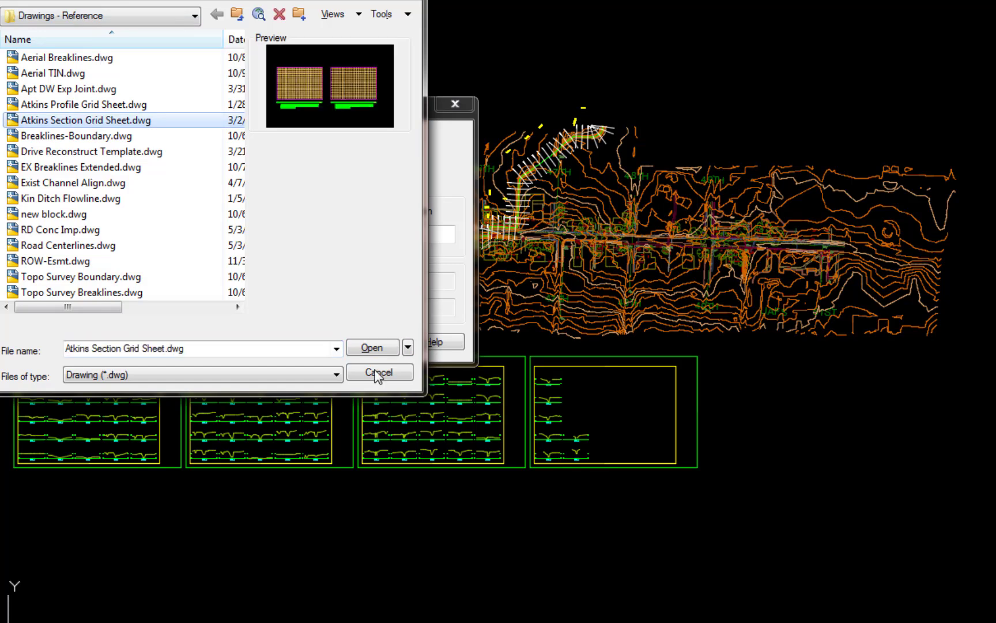
pyautogui.click(378, 348)
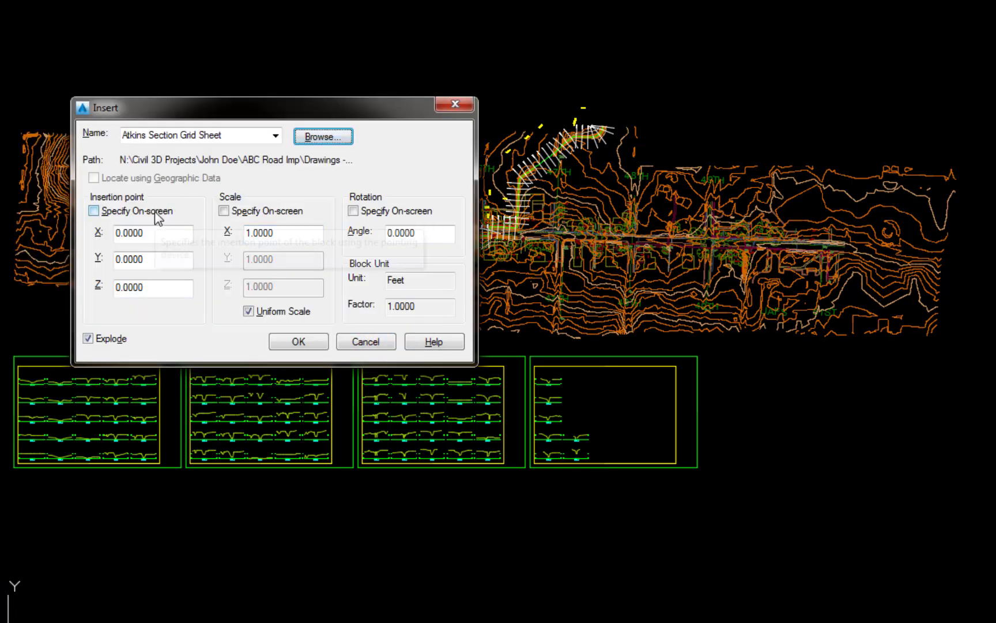
pyautogui.click(93, 211)
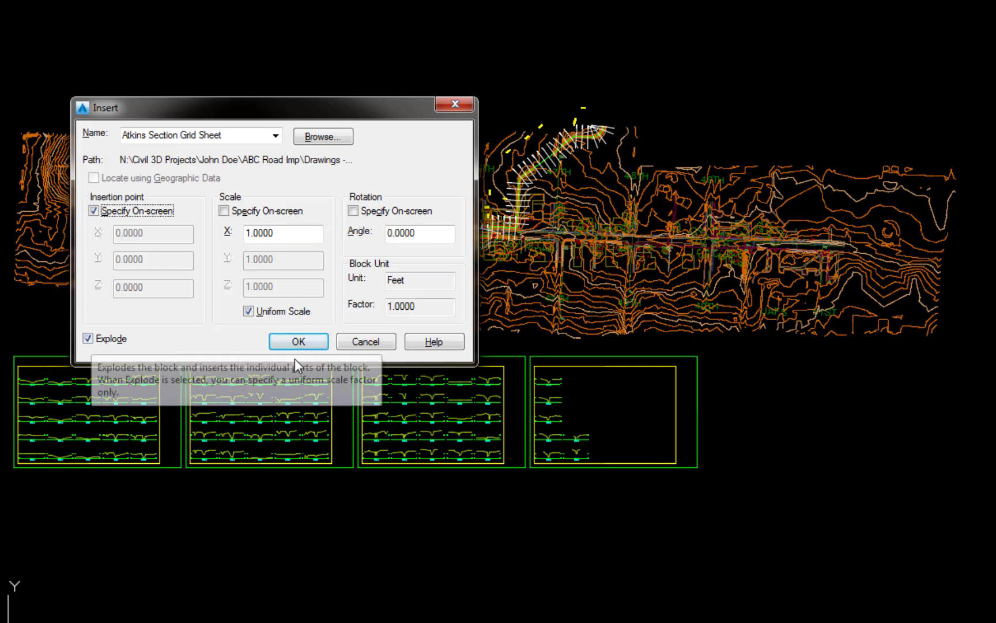
pyautogui.click(306, 341)
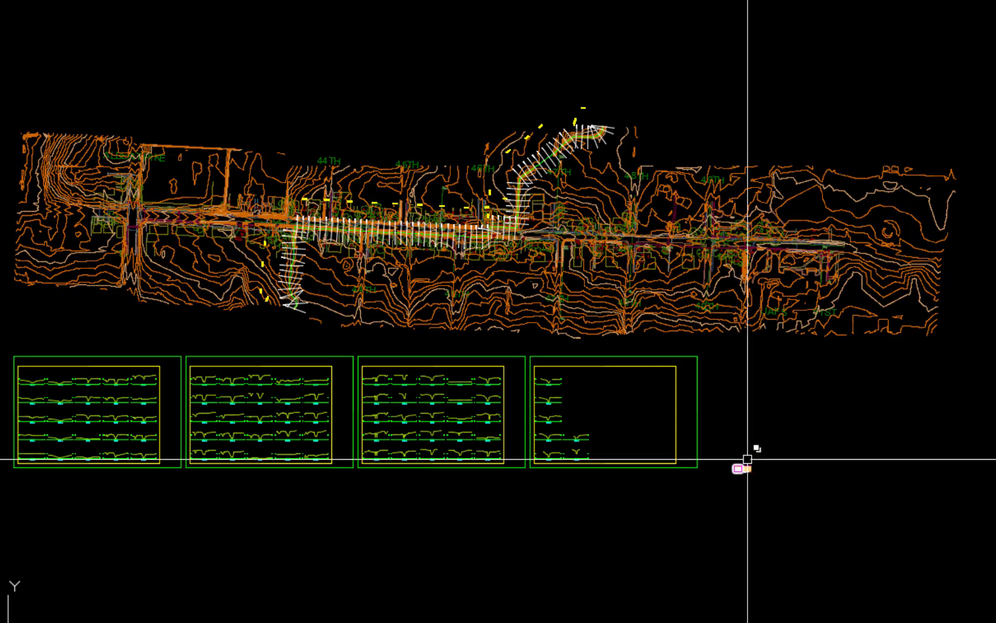
# Scale up both inserted section grids with their notes from a base point near their lower-left corner.
pyautogui.scroll(2, 747, 460)
pyautogui.write('sc')
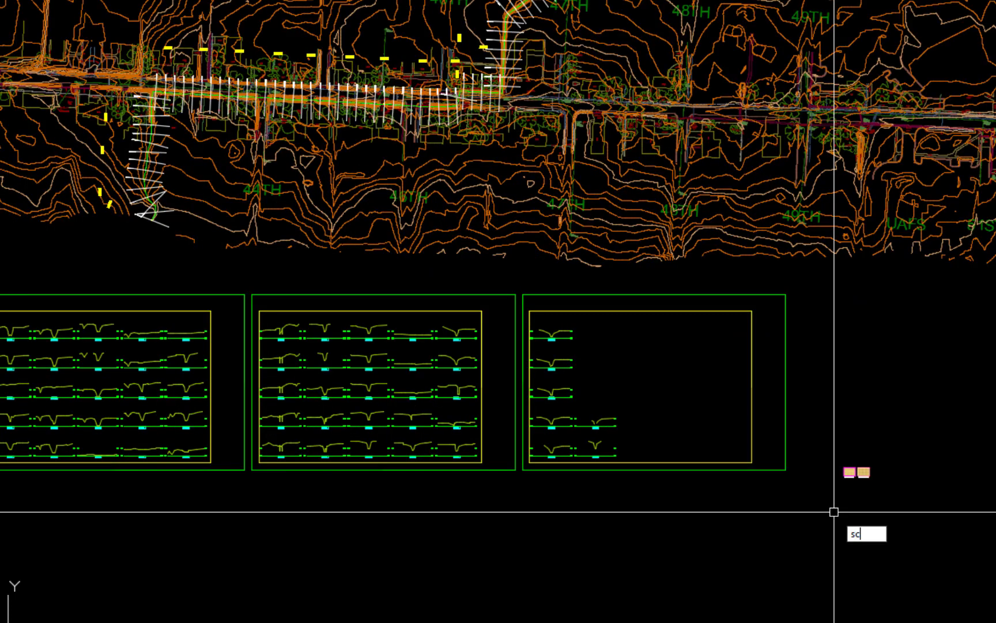
pyautogui.press('Return')
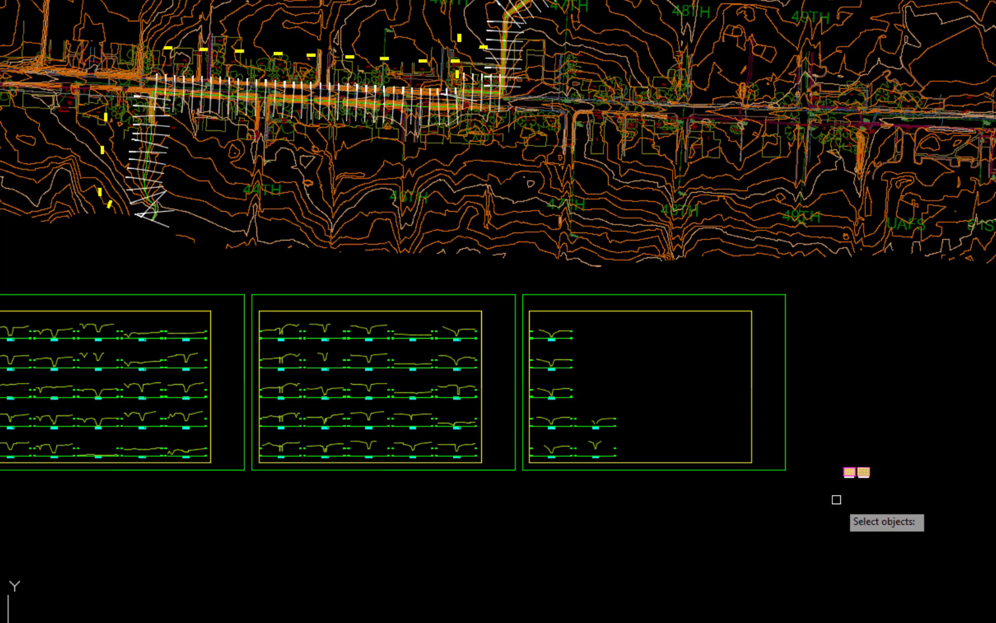
pyautogui.click(894, 451)
pyautogui.press('Return')
pyautogui.click(838, 479)
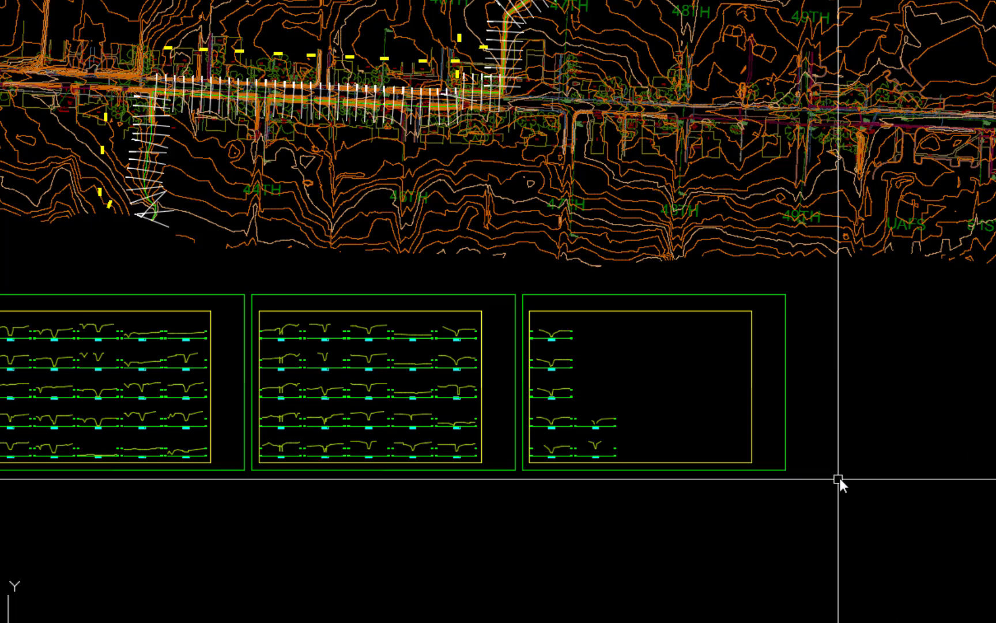
# Move both enlarged section grids with their notes closer to the last section sheet.
pyautogui.scroll(-5, 837, 479)
pyautogui.write('m')
pyautogui.press('Return')
pyautogui.click(874, 407)
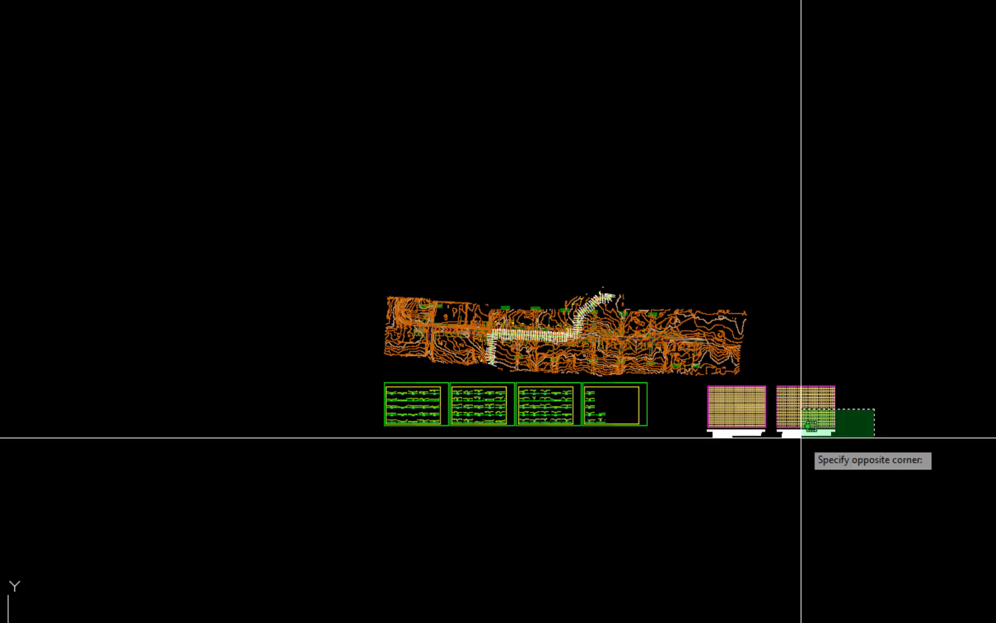
pyautogui.click(698, 494)
pyautogui.press('Return')
pyautogui.click(865, 516)
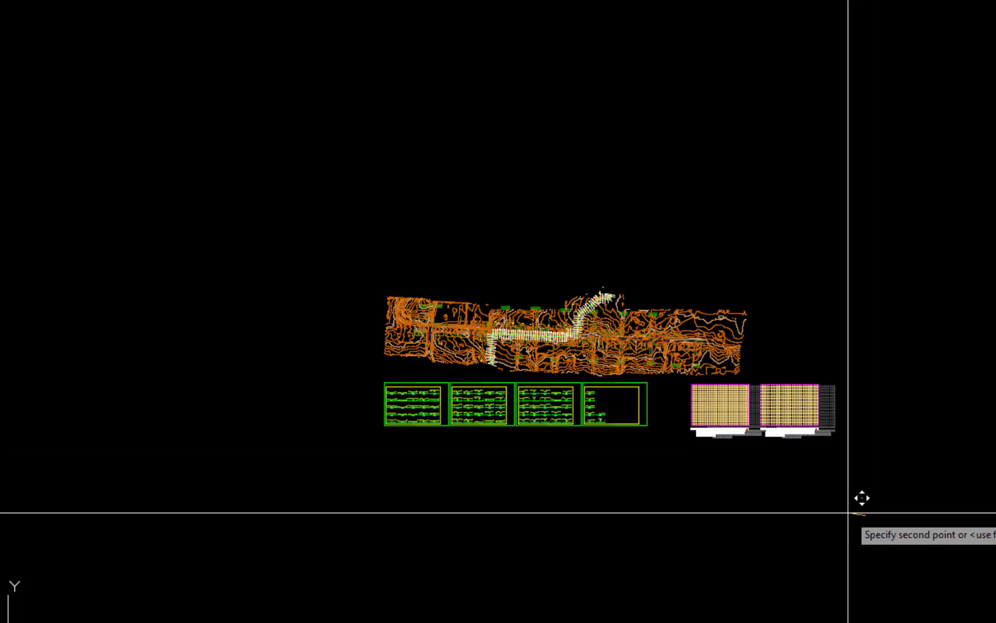
pyautogui.click(816, 511)
# Erase the section grid whose vertical scale is the section scale divided by 3, together with its notes.
pyautogui.scroll(4, 738, 536)
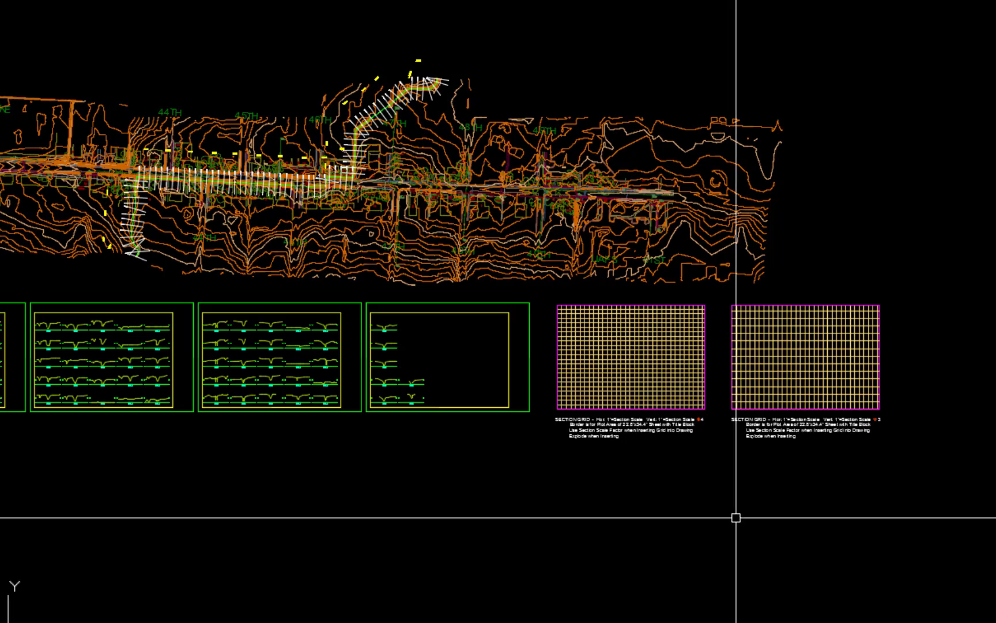
pyautogui.scroll(4, 735, 517)
pyautogui.moveTo(474, 332); pyautogui.dragTo(345, 512, button='middle')
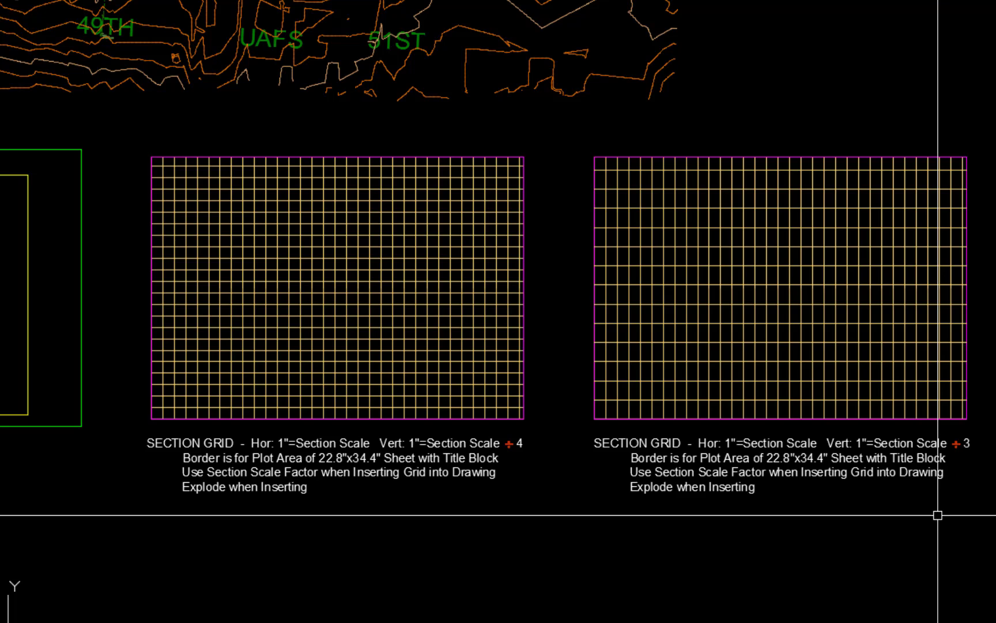
pyautogui.write('e')
pyautogui.press('Return')
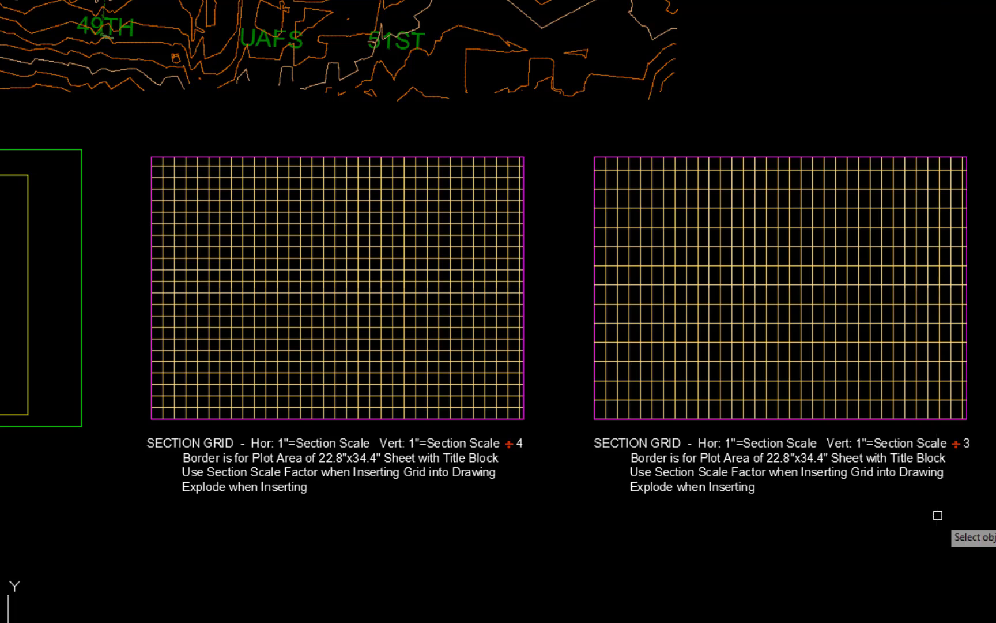
pyautogui.click(973, 136)
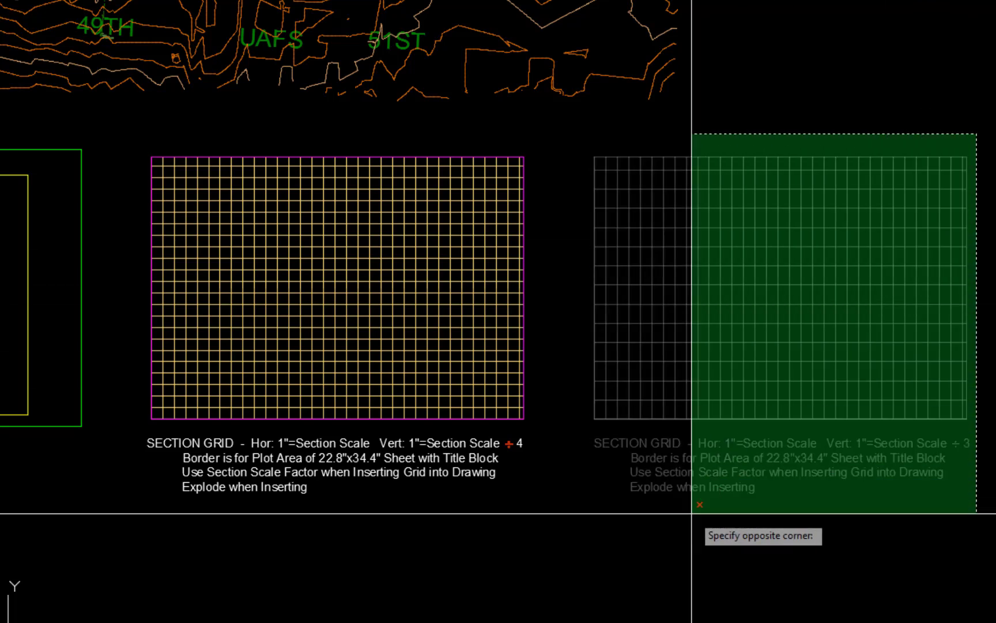
pyautogui.click(648, 542)
pyautogui.press('Return')
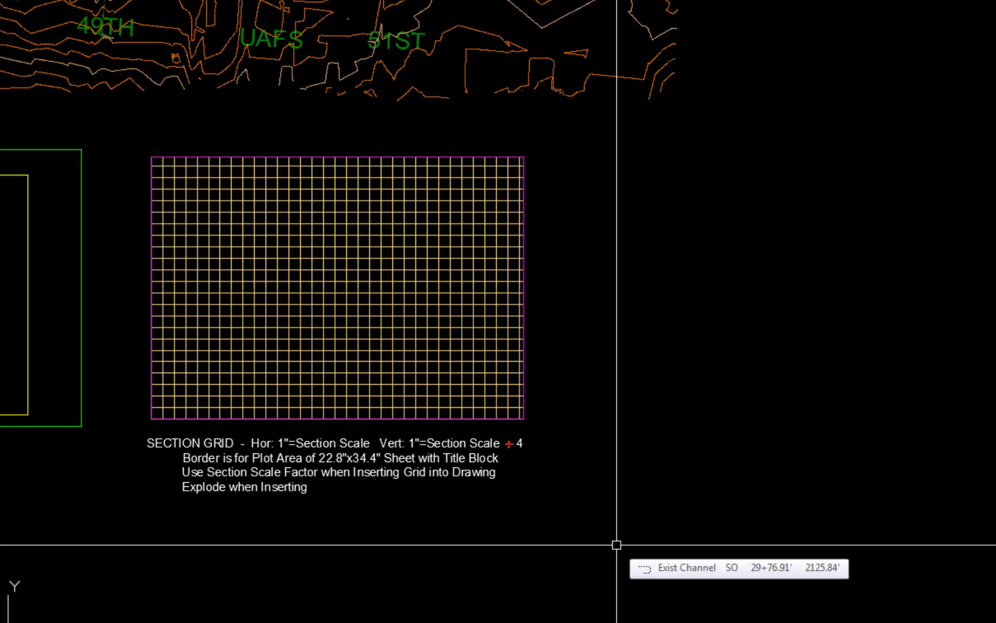
# Copy the remaining section grid from its lower-left interior intersection to the lower-left corner of the first sheet's yellow frame.
pyautogui.write('co')
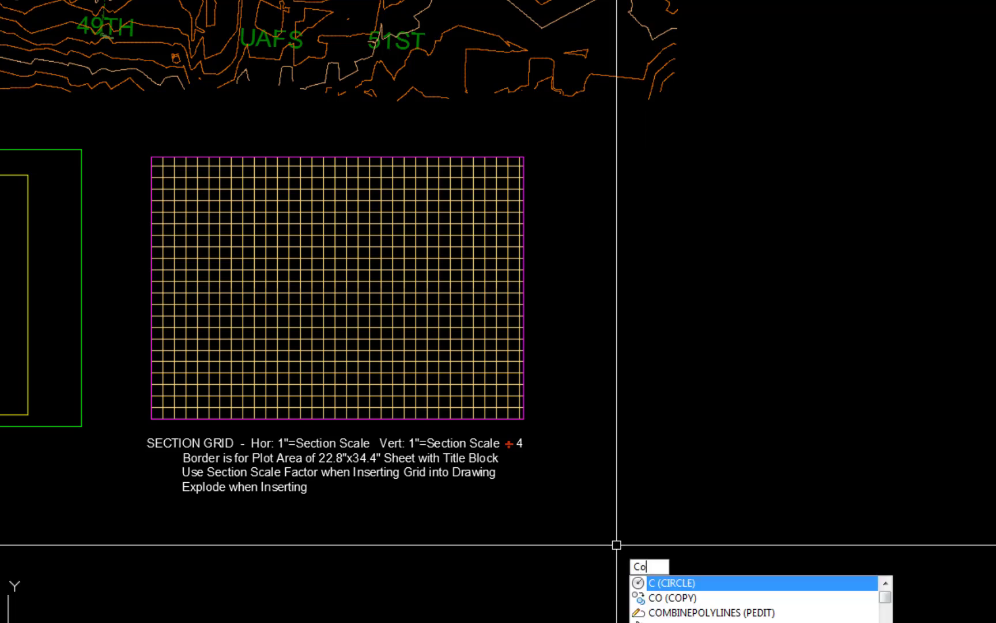
pyautogui.press('Return')
pyautogui.click(604, 274)
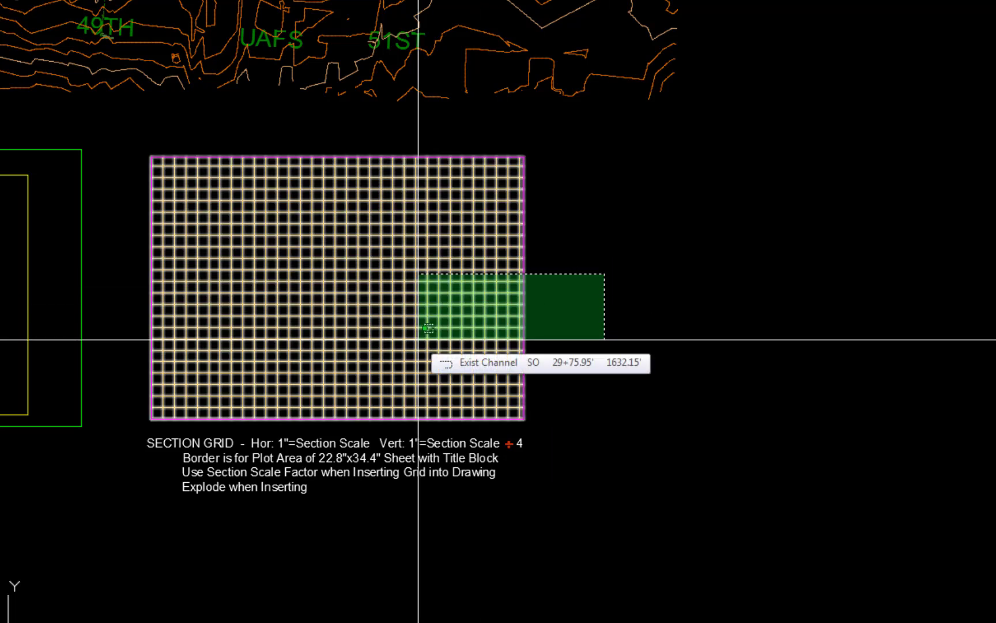
pyautogui.click(419, 340)
pyautogui.press('Return')
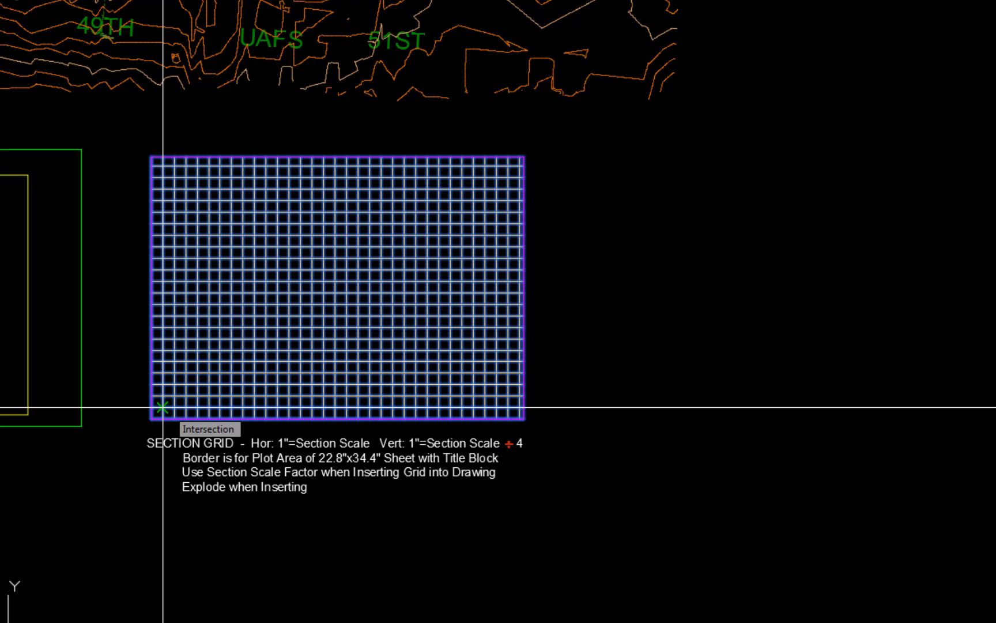
pyautogui.click(163, 408)
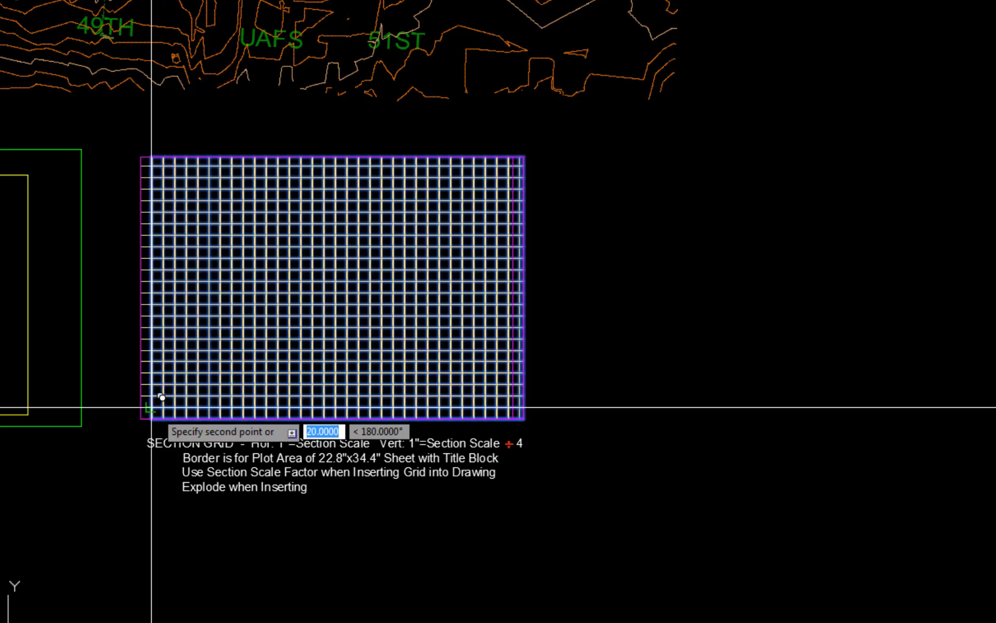
pyautogui.scroll(-5, 139, 502)
pyautogui.scroll(5, 329, 385)
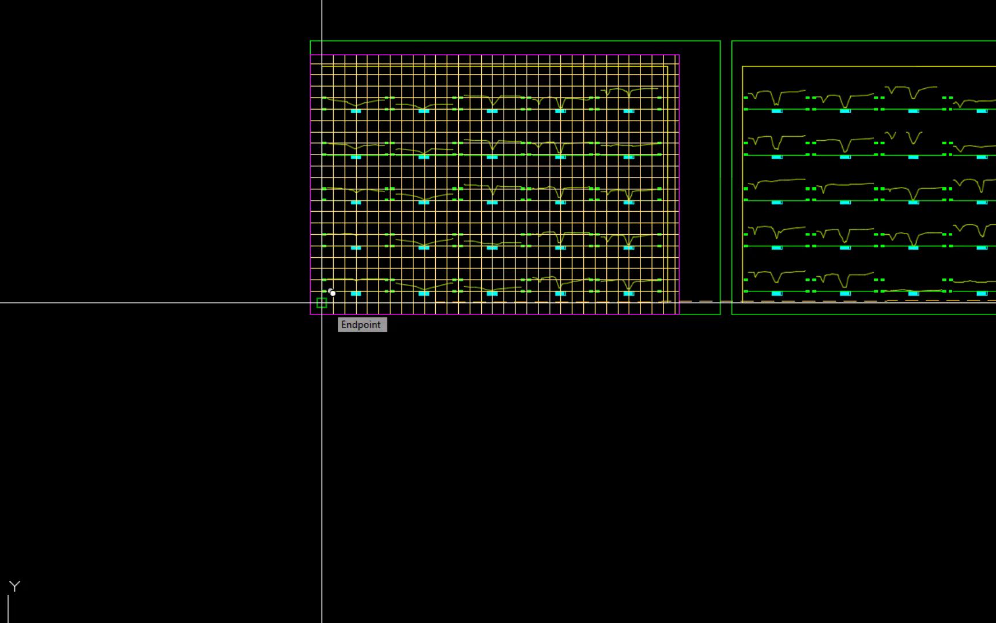
pyautogui.click(333, 293)
# Place further copies of the grid at the lower-left yellow frame corners of the other three section sheets and finish copying.
pyautogui.moveTo(599, 403); pyautogui.dragTo(271, 467, button='middle')
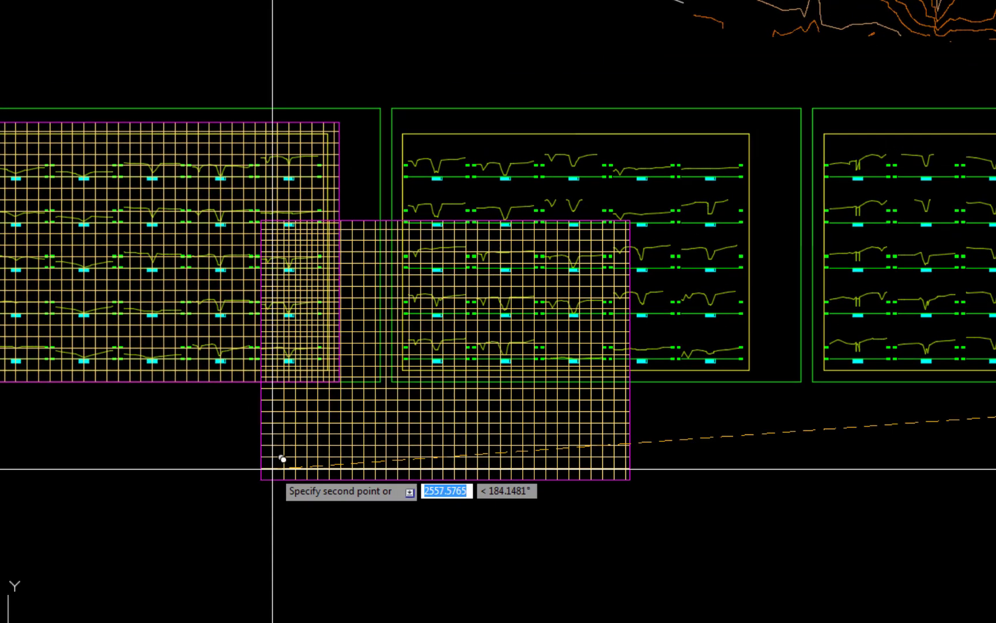
pyautogui.click(404, 372)
pyautogui.moveTo(434, 385); pyautogui.dragTo(132, 427, button='middle')
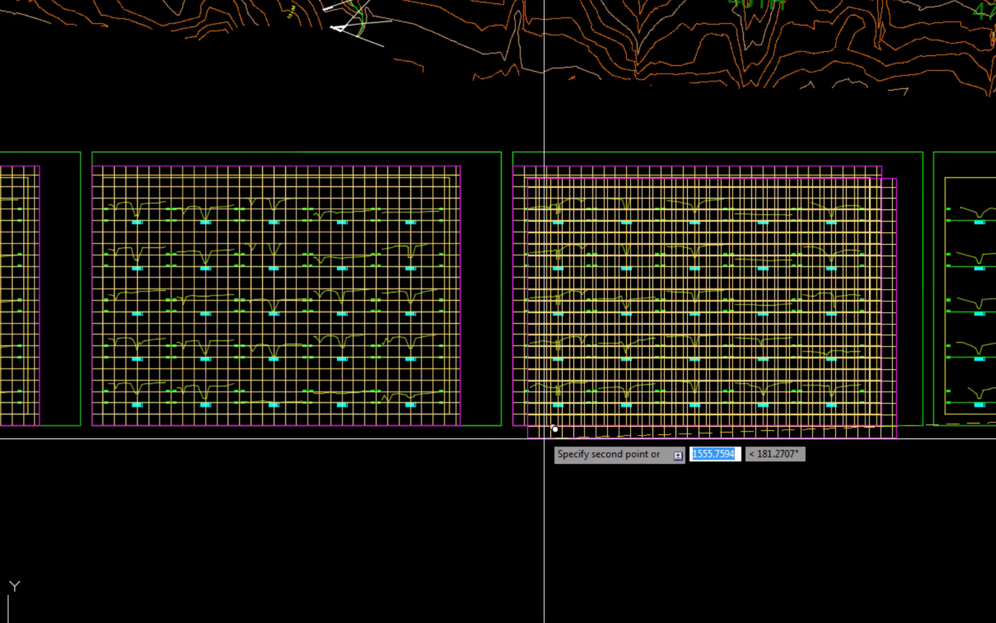
pyautogui.moveTo(529, 416); pyautogui.dragTo(571, 444, button='middle')
pyautogui.click(568, 442)
pyautogui.press('Escape')
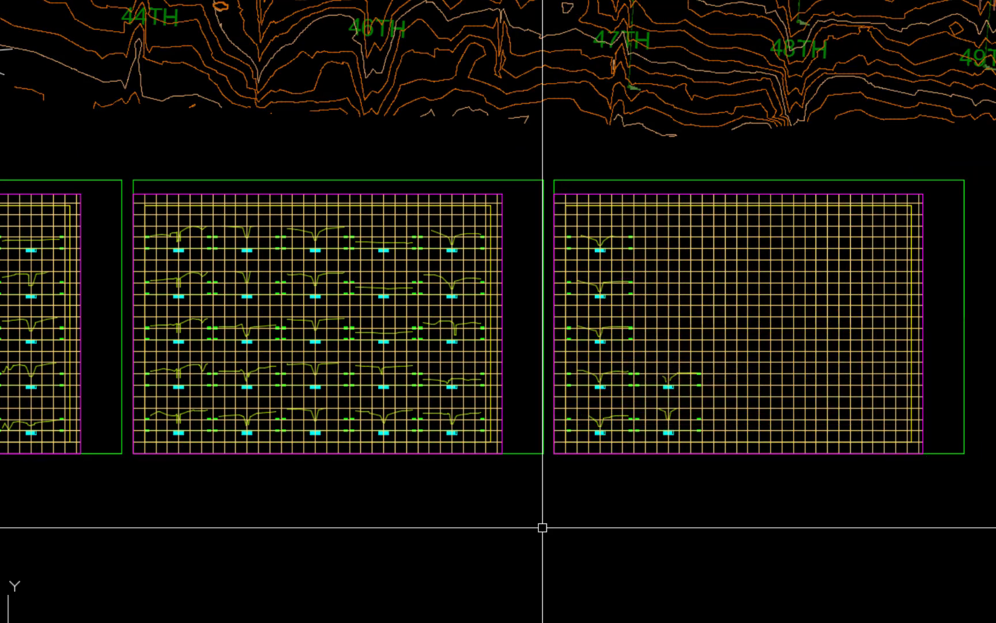
# Erase the green and yellow sheet outlines around the four section sheets and look over the gridded sections.
pyautogui.scroll(-2, 554, 520)
pyautogui.moveTo(554, 520); pyautogui.dragTo(752, 550, button='middle')
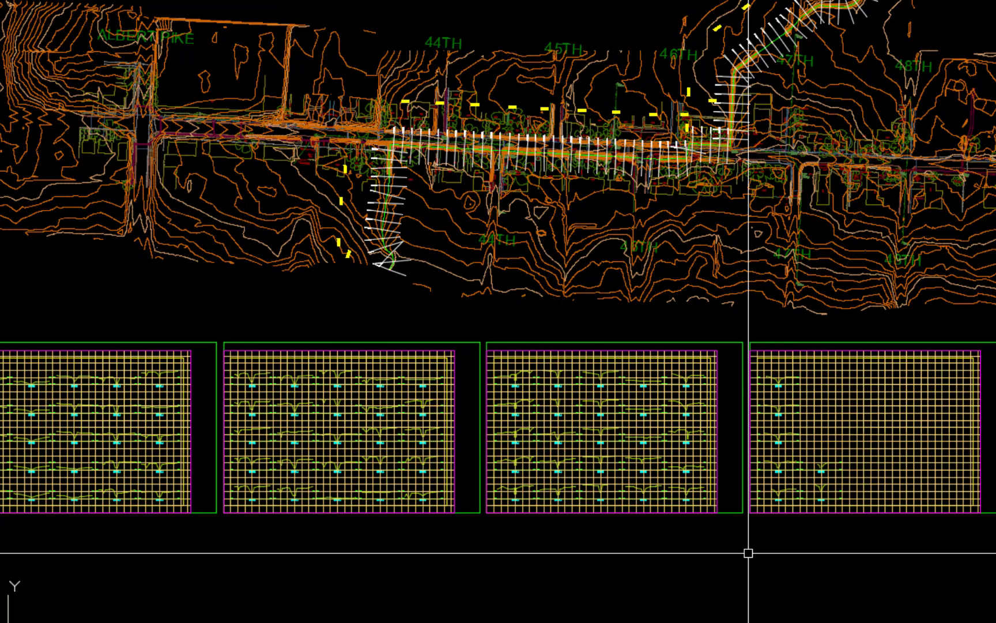
pyautogui.write('co')
pyautogui.press('space')
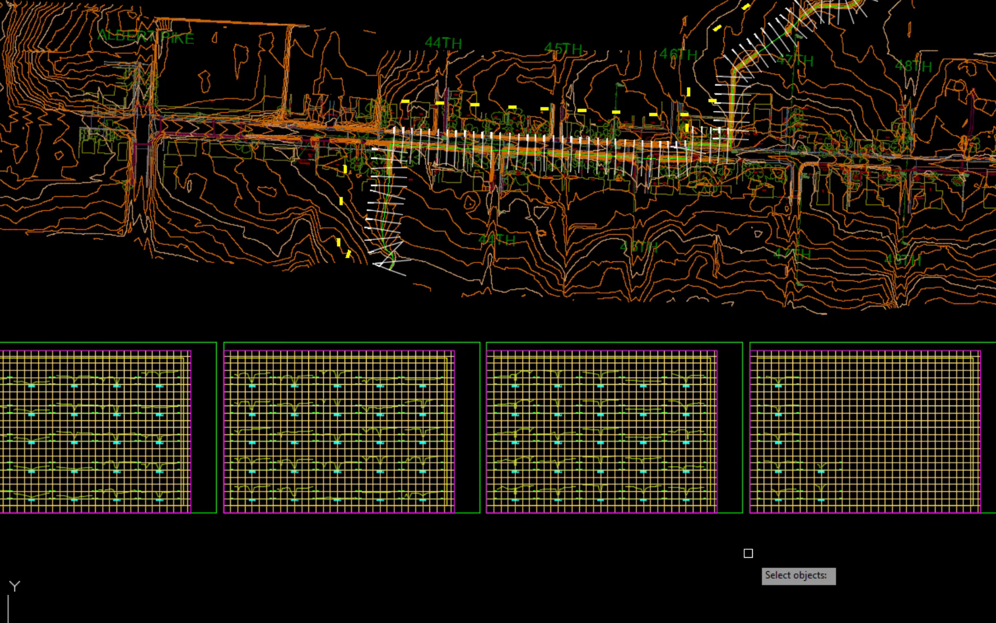
pyautogui.click(933, 339)
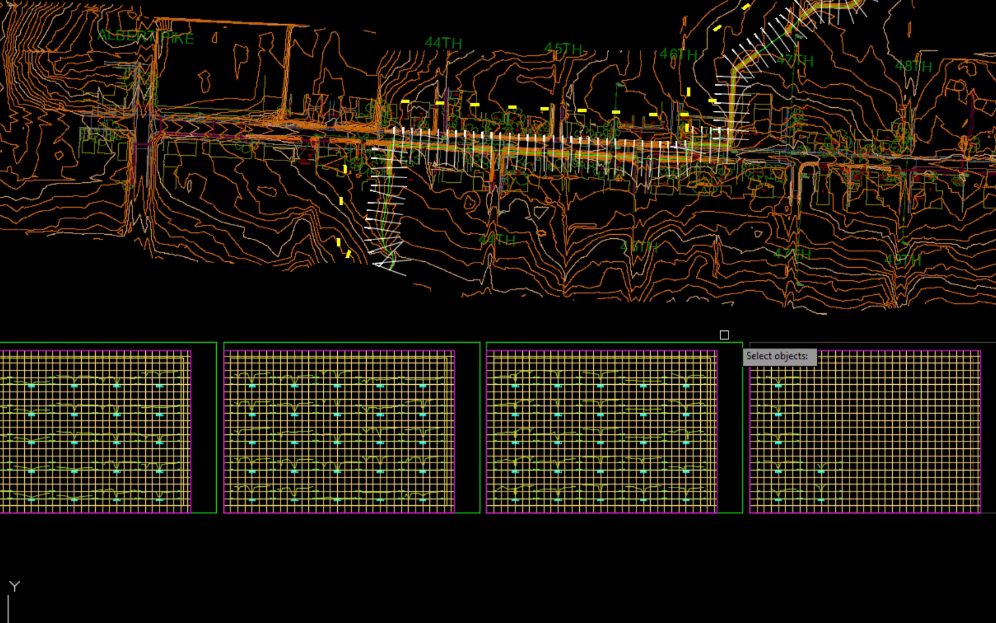
pyautogui.click(700, 340)
pyautogui.click(478, 342)
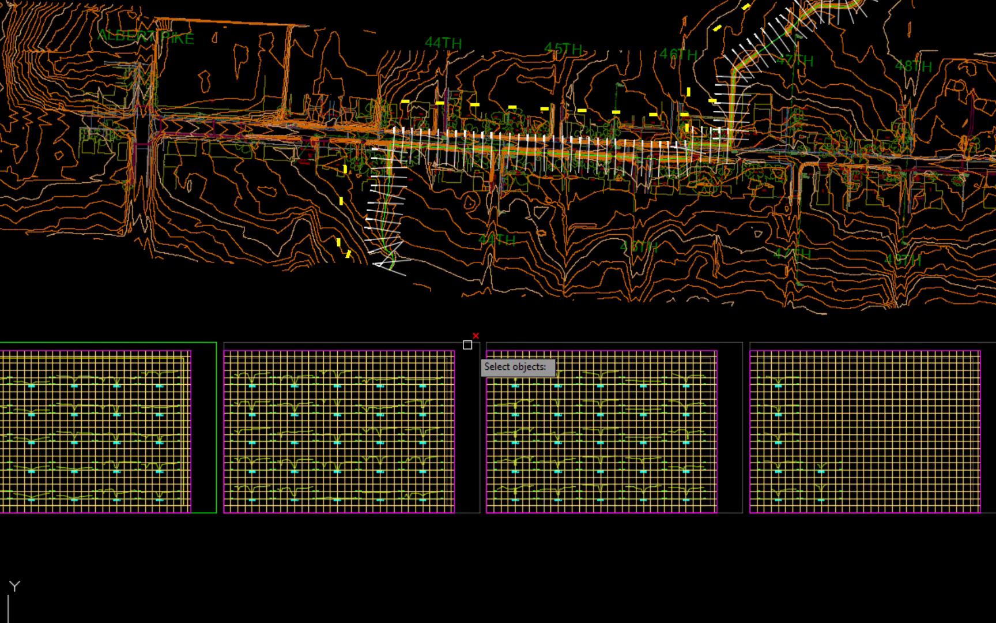
pyautogui.moveTo(206, 342); pyautogui.dragTo(523, 334, button='middle')
pyautogui.scroll(-2, 547, 363)
pyautogui.press('Escape')
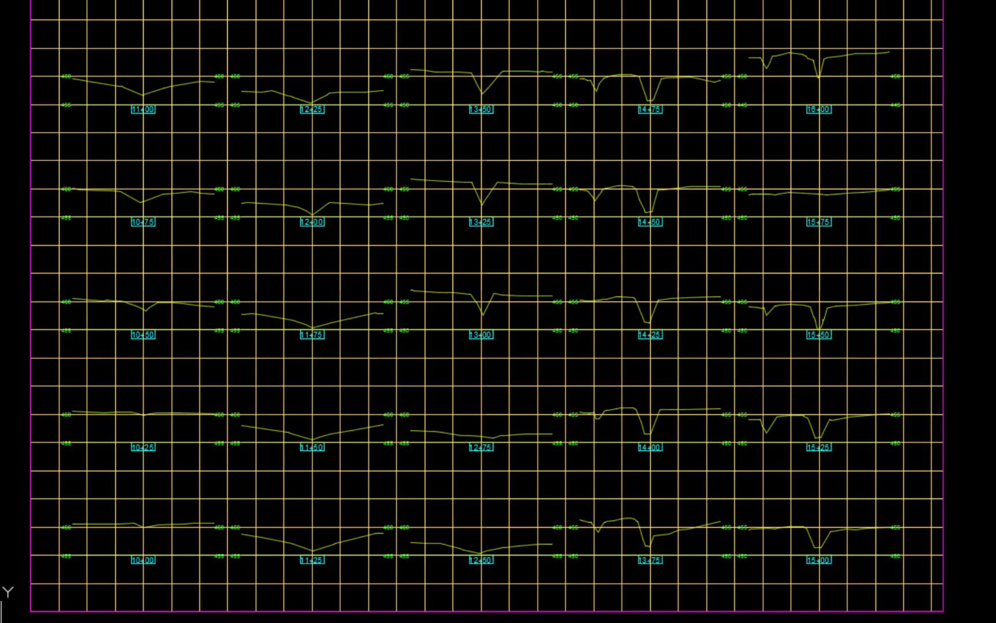
pyautogui.moveTo(990, 620); pyautogui.dragTo(0, 622, button='middle')
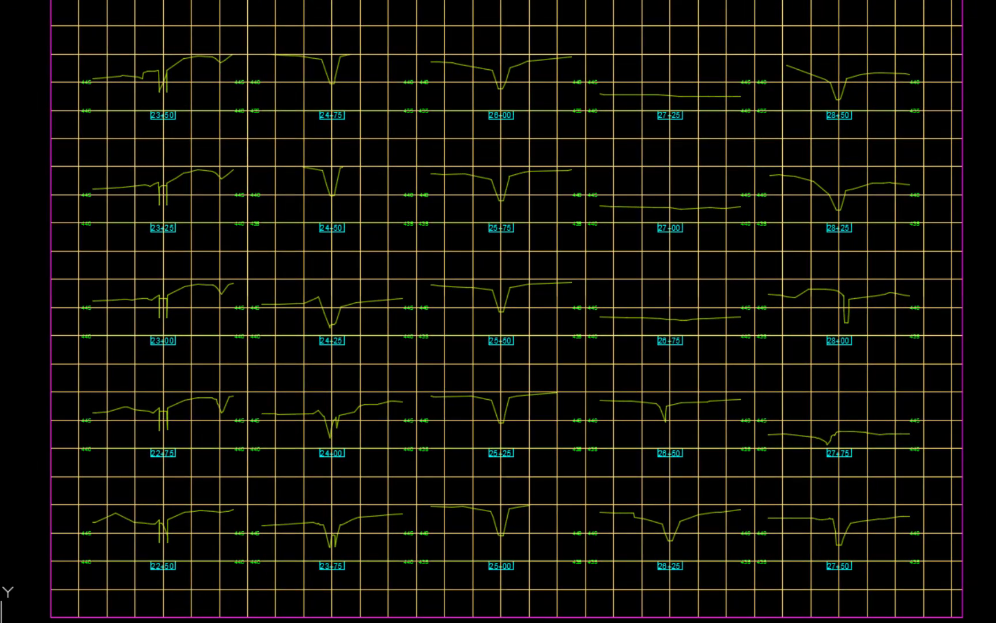
# Set the user-specified minimum elevation of the 30+14 section view to 430 and apply the change.
pyautogui.moveTo(992, 622); pyautogui.dragTo(0, 622, button='middle')
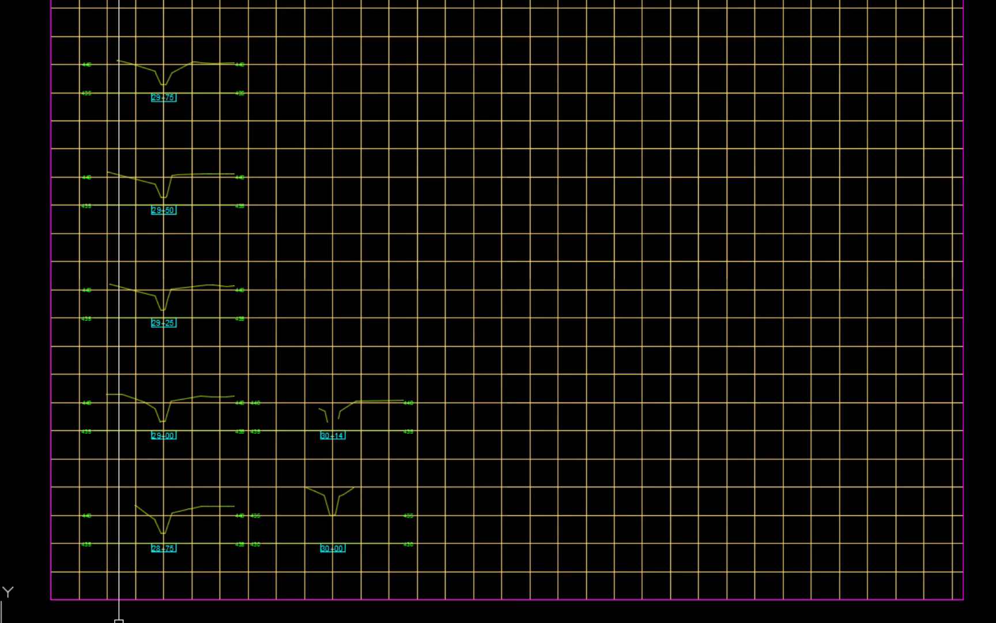
pyautogui.scroll(5, 294, 468)
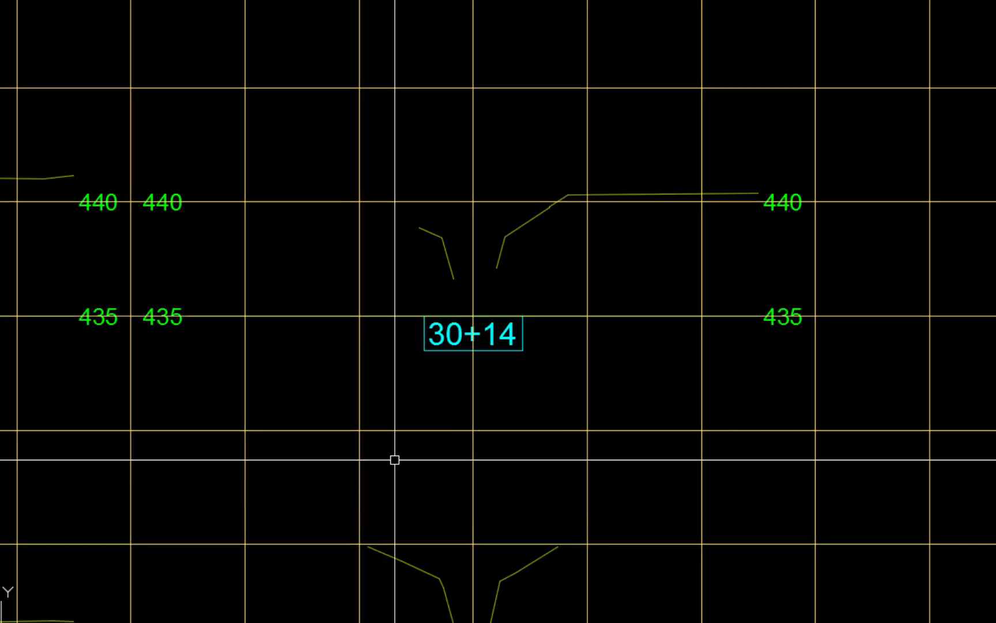
pyautogui.click(516, 349)
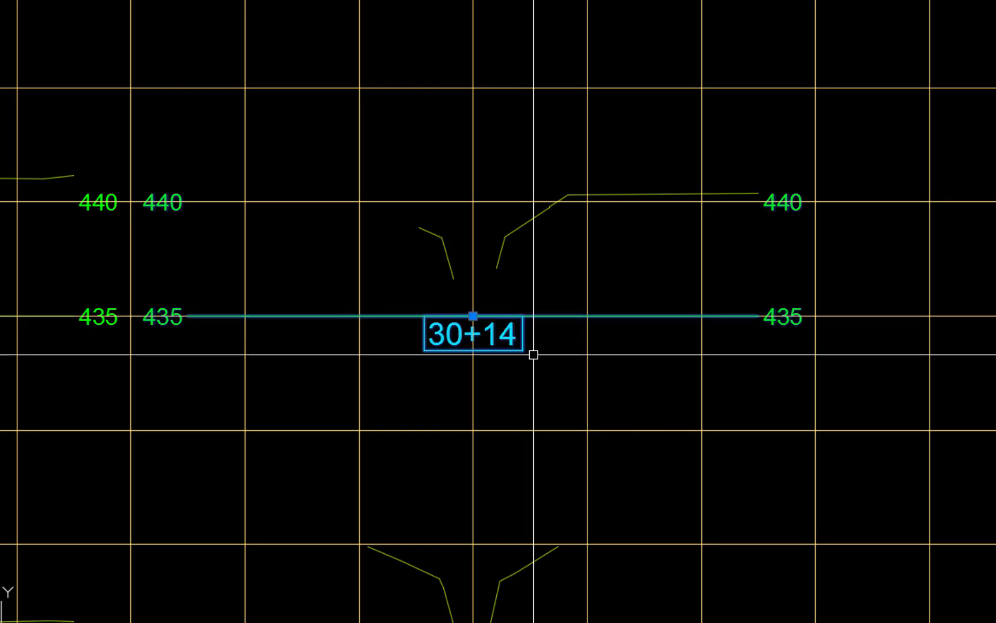
pyautogui.rightClick(600, 368)
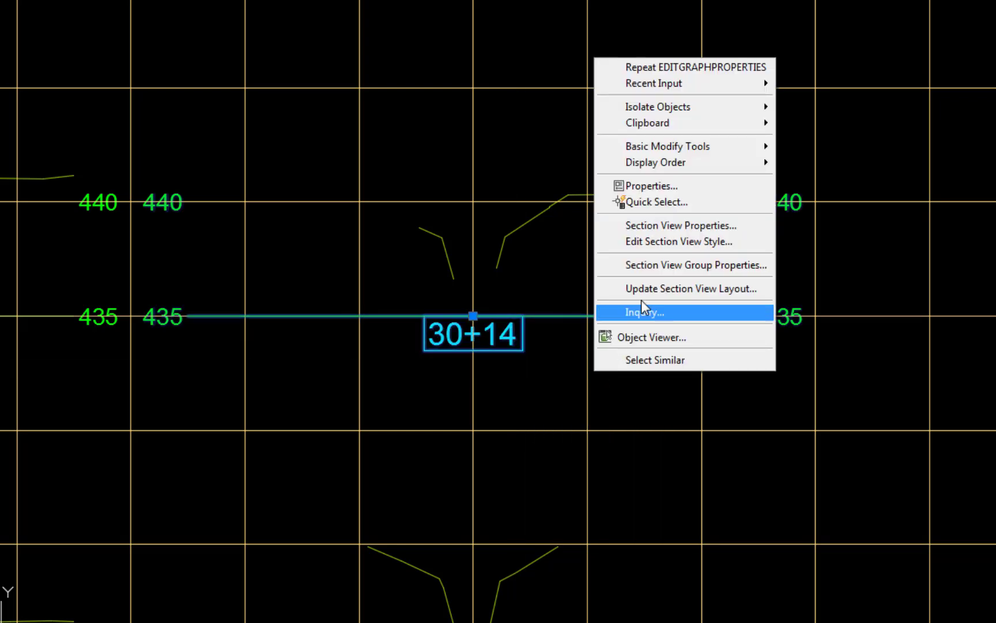
pyautogui.click(659, 227)
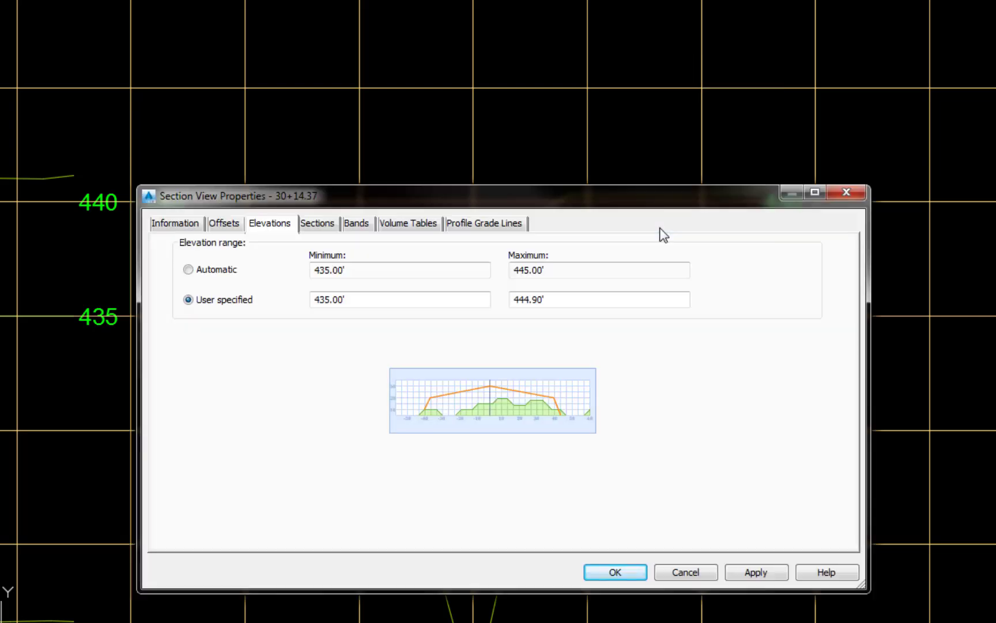
pyautogui.doubleClick(373, 298)
pyautogui.write('430')
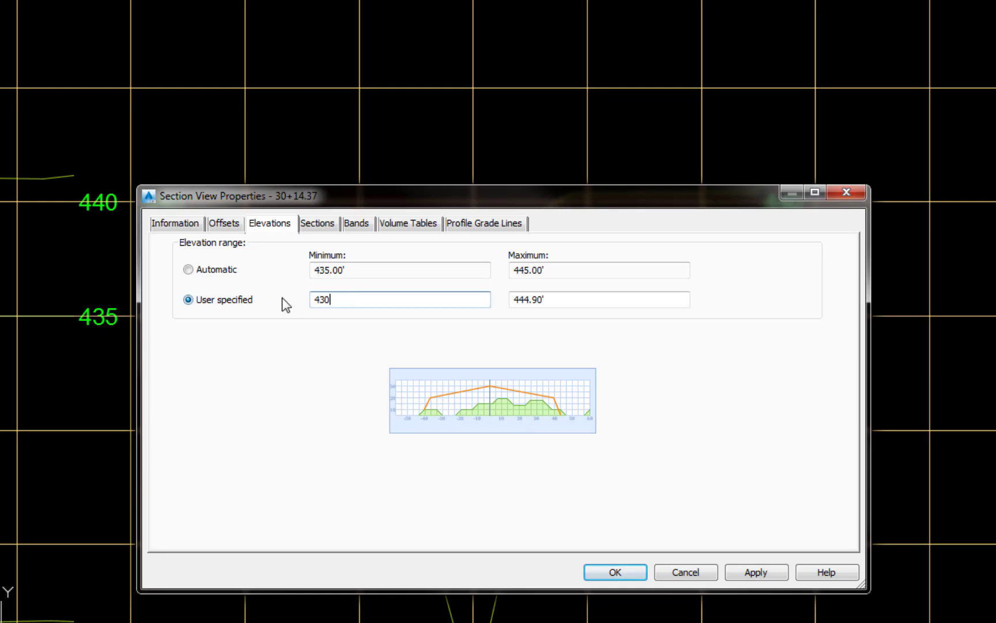
pyautogui.click(753, 571)
pyautogui.click(625, 571)
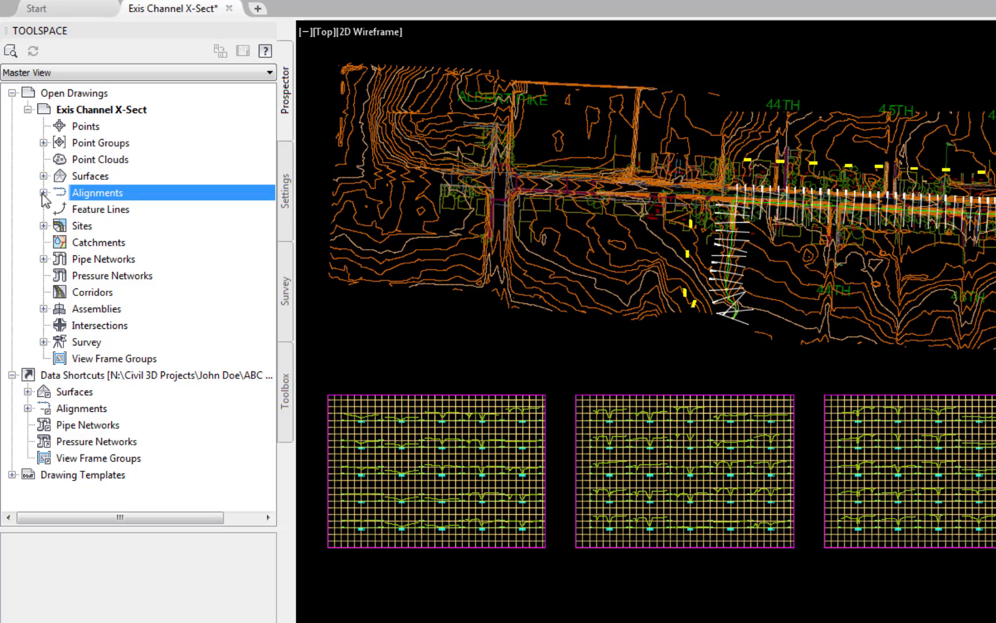
# Delete the section view group of the SLG-Exist Channel sample line group under the Exist Channel alignment.
pyautogui.click(44, 193)
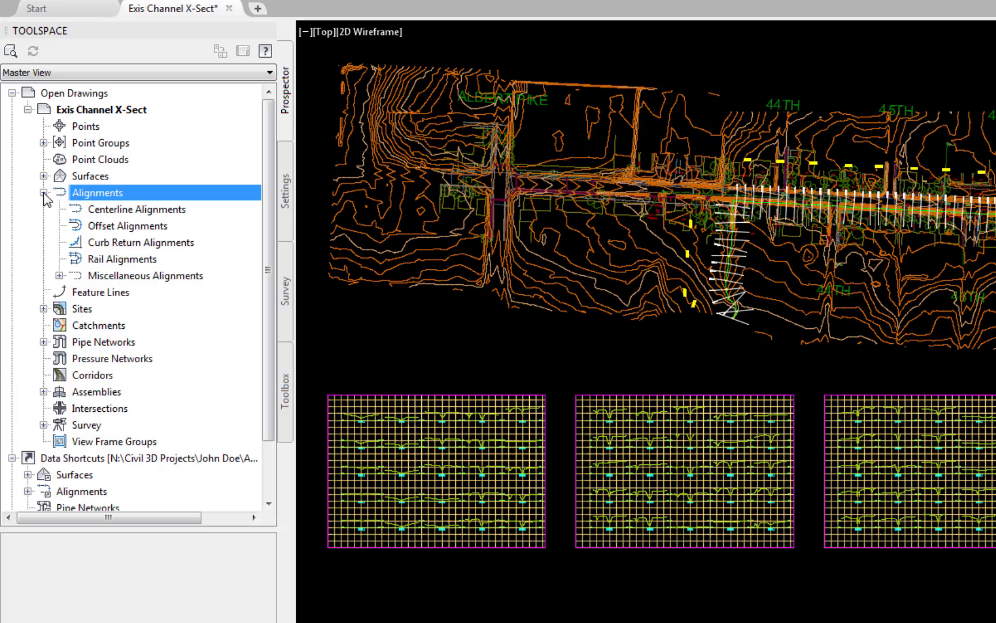
pyautogui.click(59, 276)
pyautogui.click(75, 292)
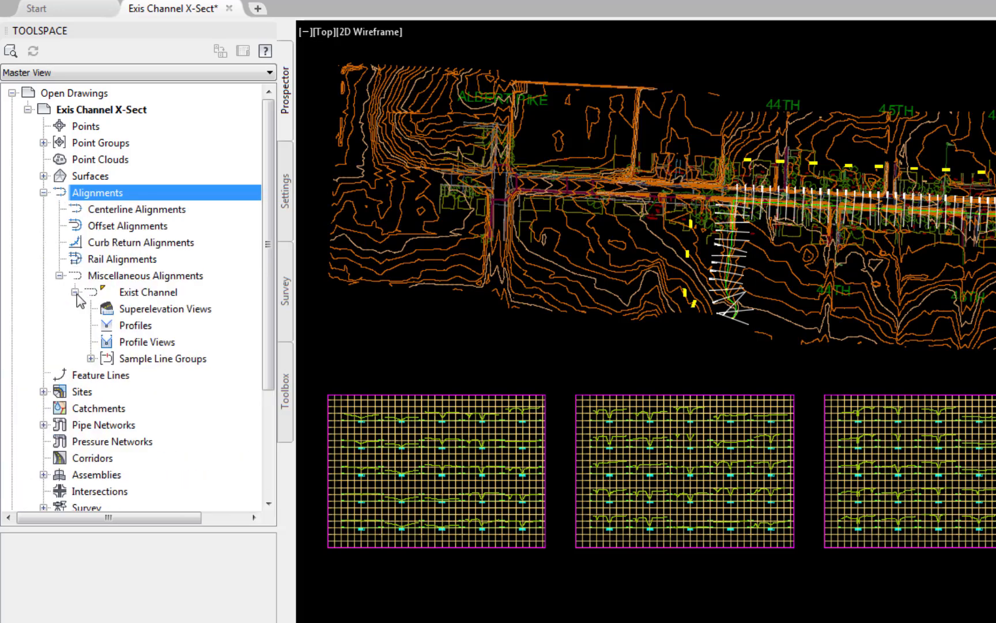
pyautogui.click(92, 358)
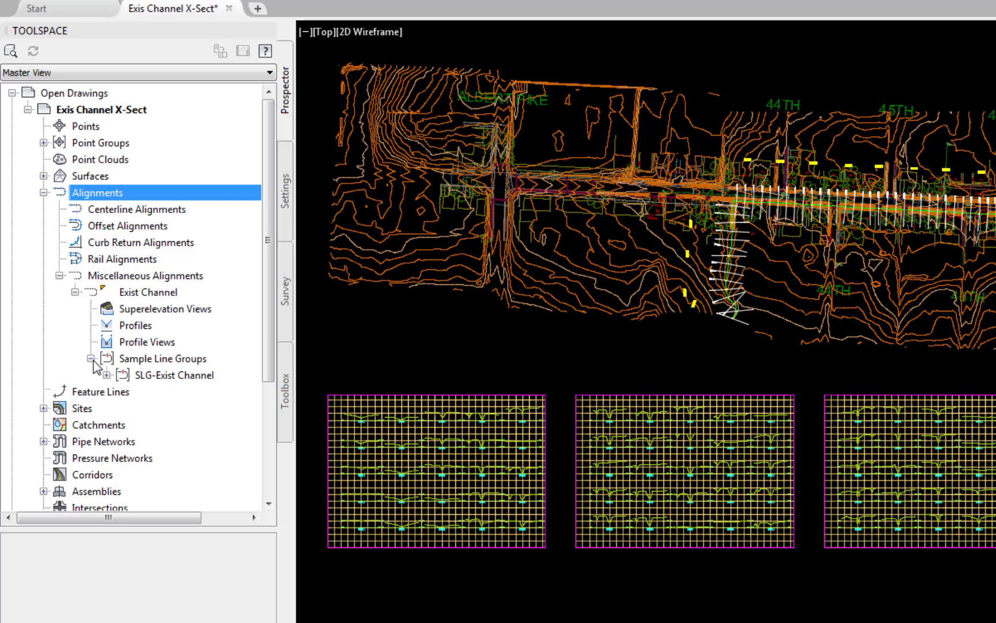
pyautogui.click(107, 374)
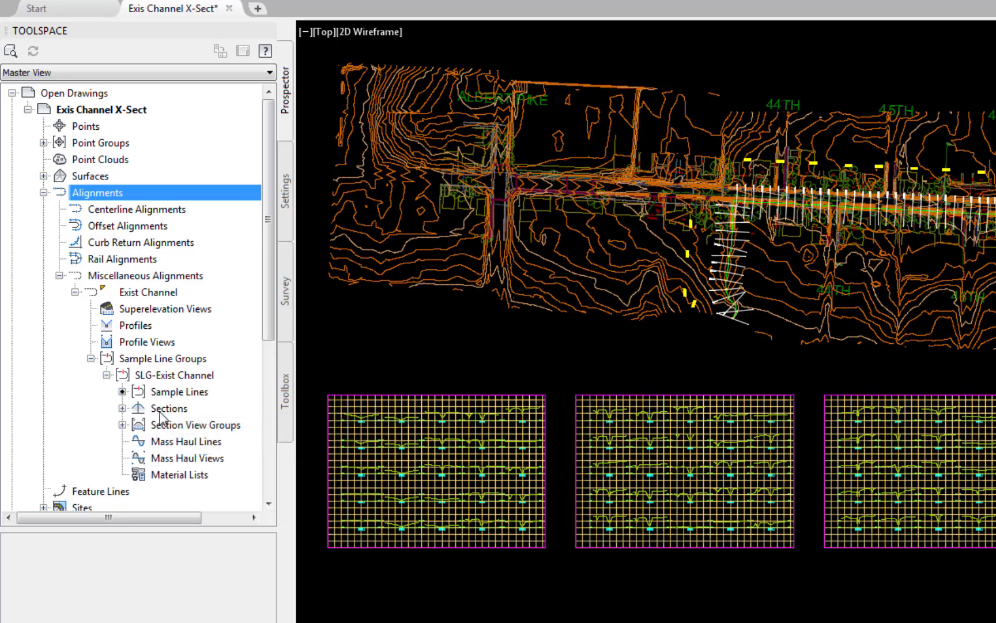
pyautogui.click(122, 425)
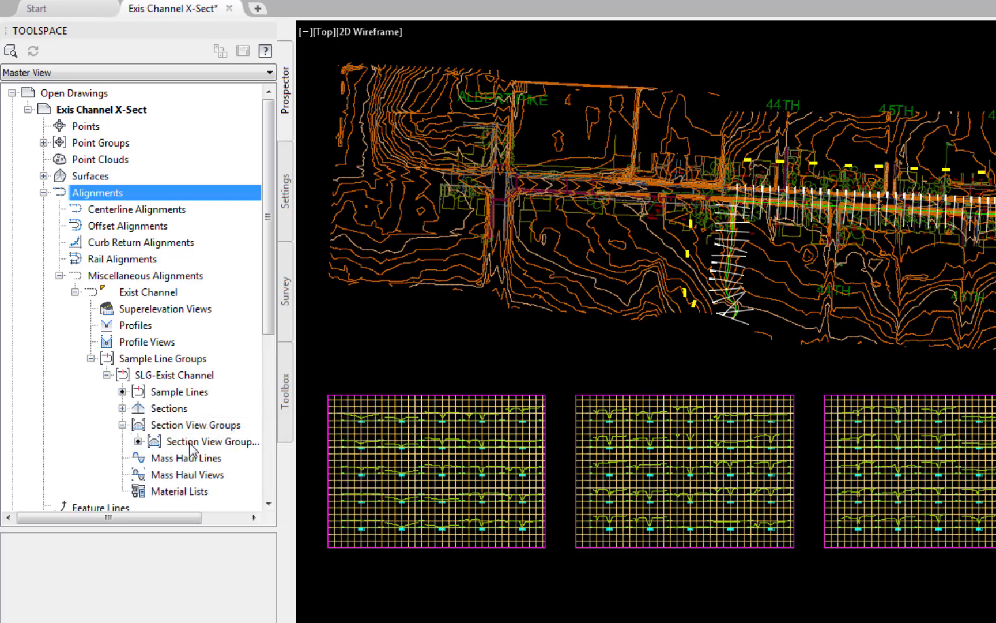
pyautogui.rightClick(211, 447)
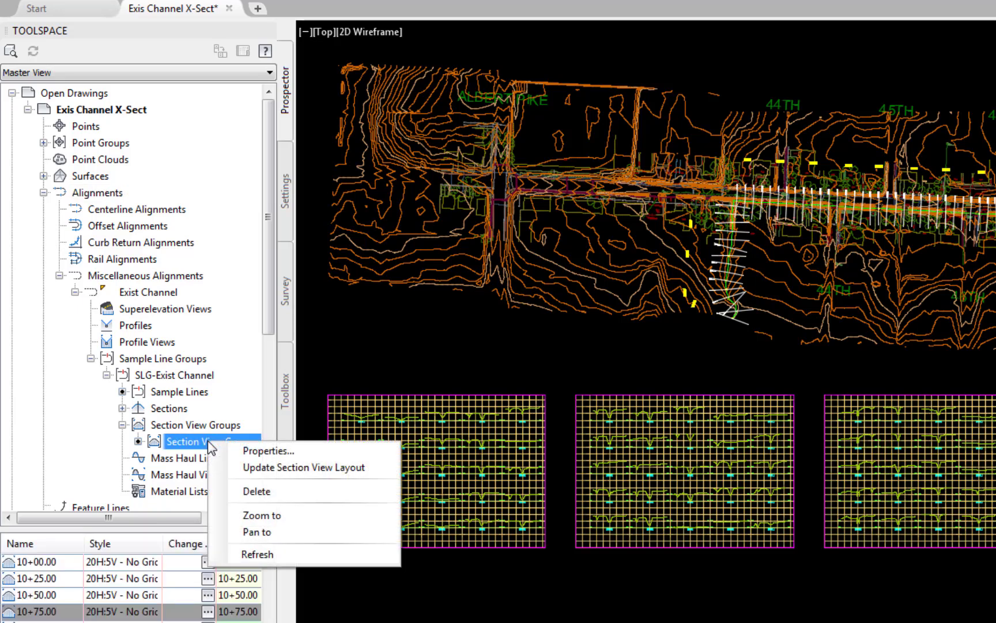
pyautogui.click(259, 490)
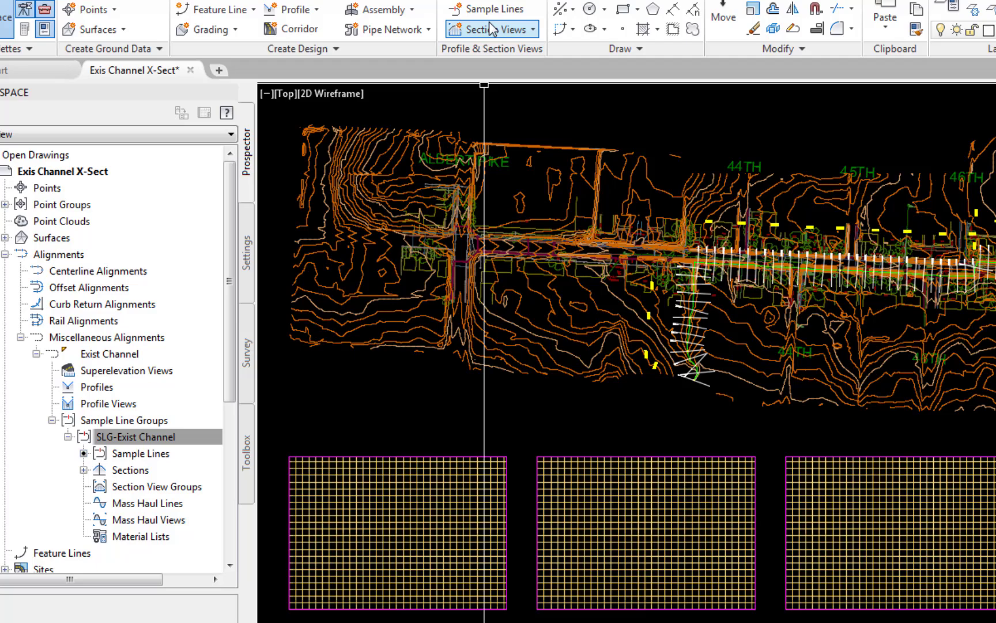
# Start creating multiple section views for Exist Channel with the 20H:5V - No Grid section view style.
pyautogui.click(493, 33)
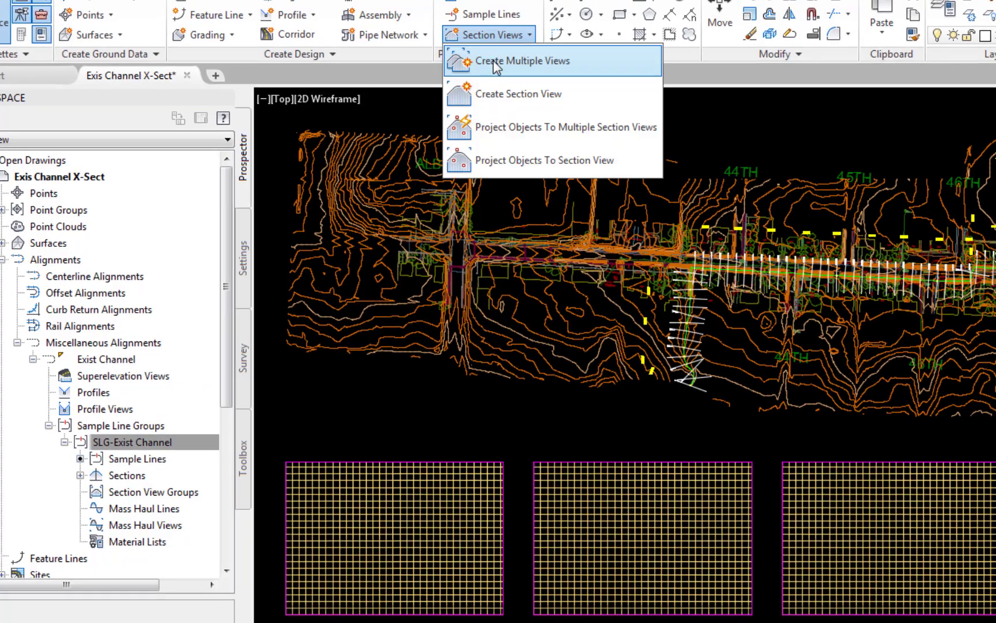
pyautogui.click(497, 62)
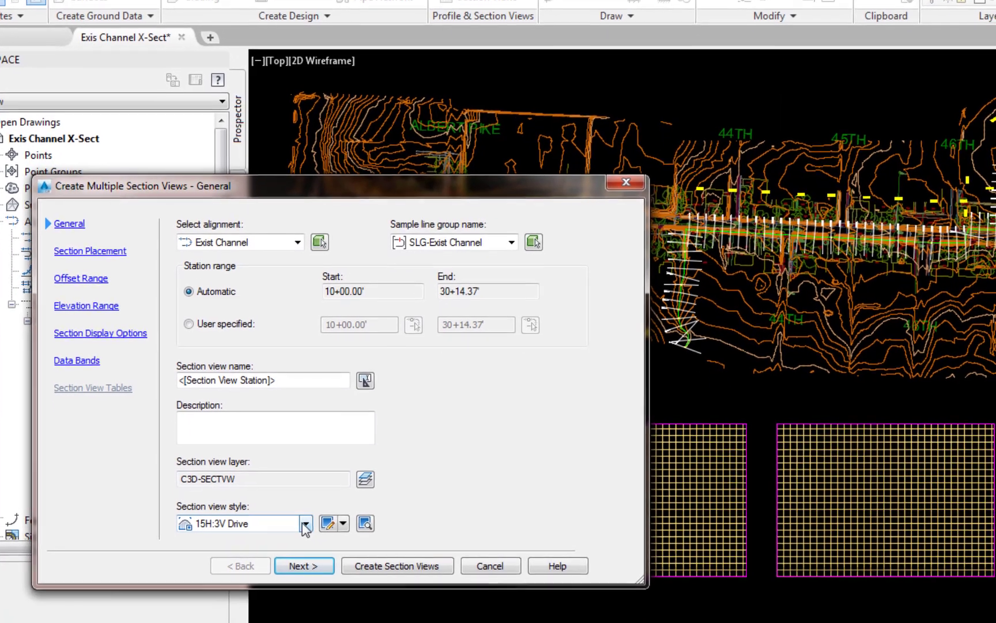
pyautogui.click(305, 524)
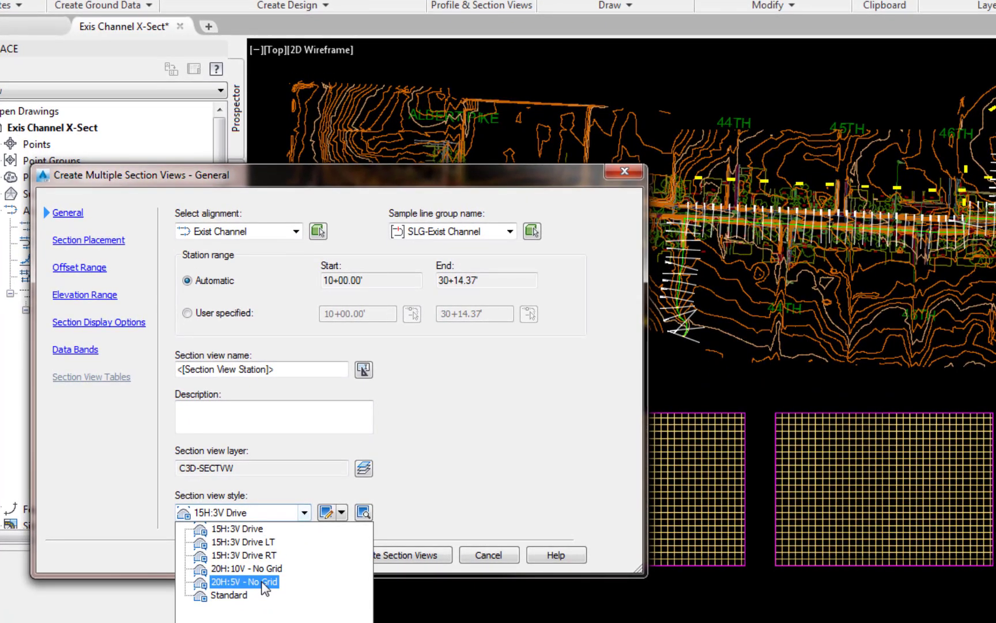
pyautogui.click(263, 581)
pyautogui.click(302, 554)
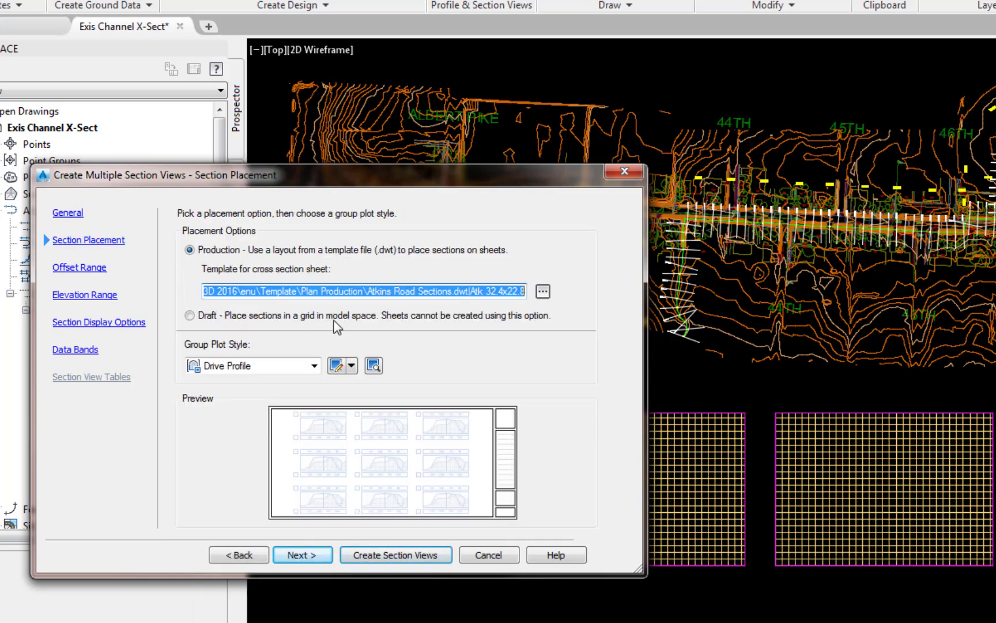
# Choose another group plot style for the section placement and set the user-specified left offset to -50 ft.
pyautogui.click(314, 365)
pyautogui.click(247, 392)
pyautogui.click(79, 271)
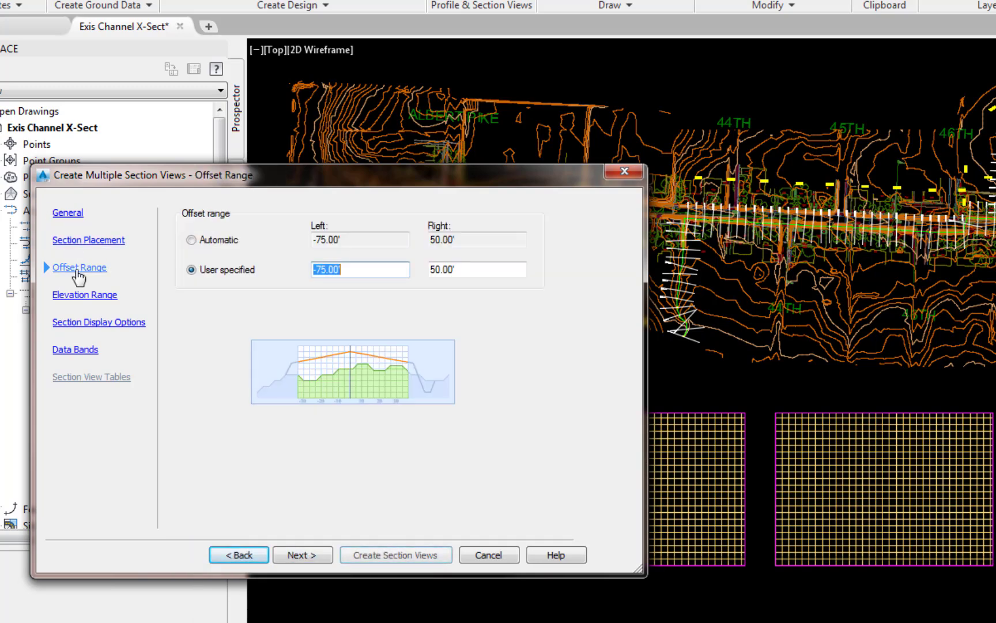
pyautogui.write('-50')
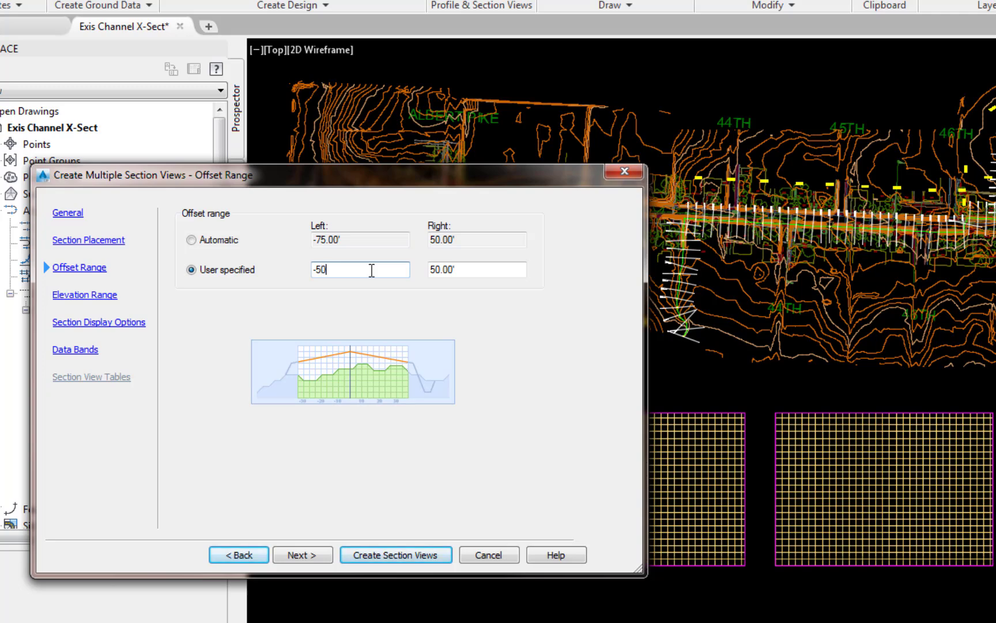
# Review the elevation range and section display options, then create the section views with their origin one cell inside the first grid's lower-left corner.
pyautogui.click(84, 294)
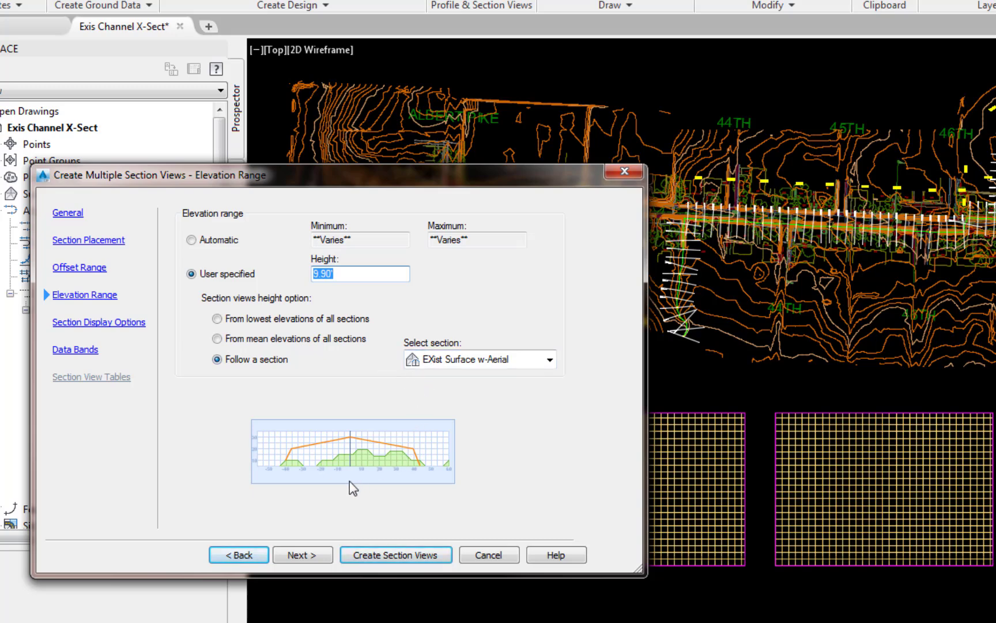
pyautogui.click(96, 322)
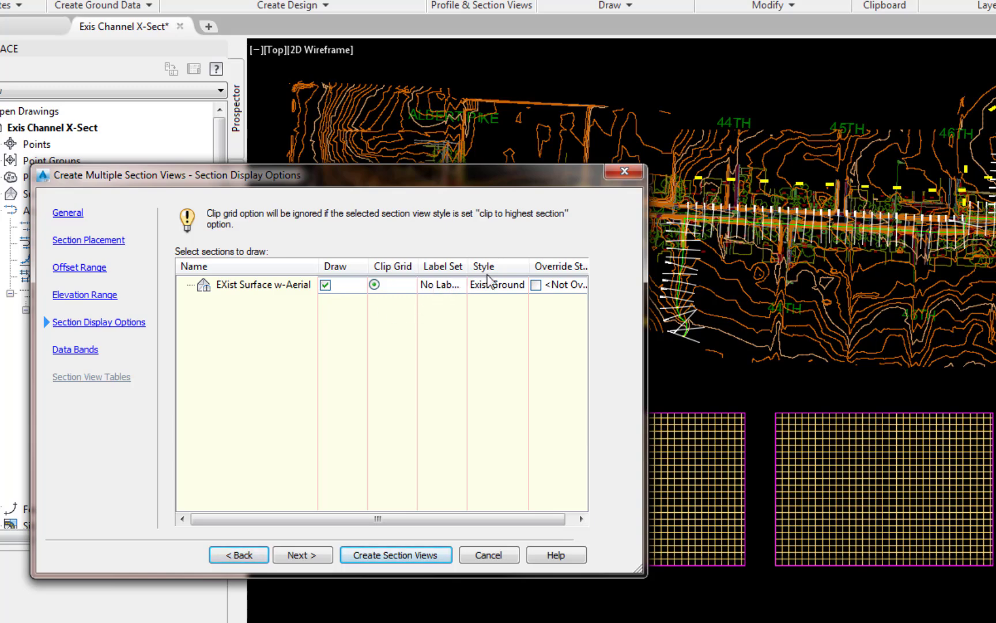
pyautogui.click(404, 555)
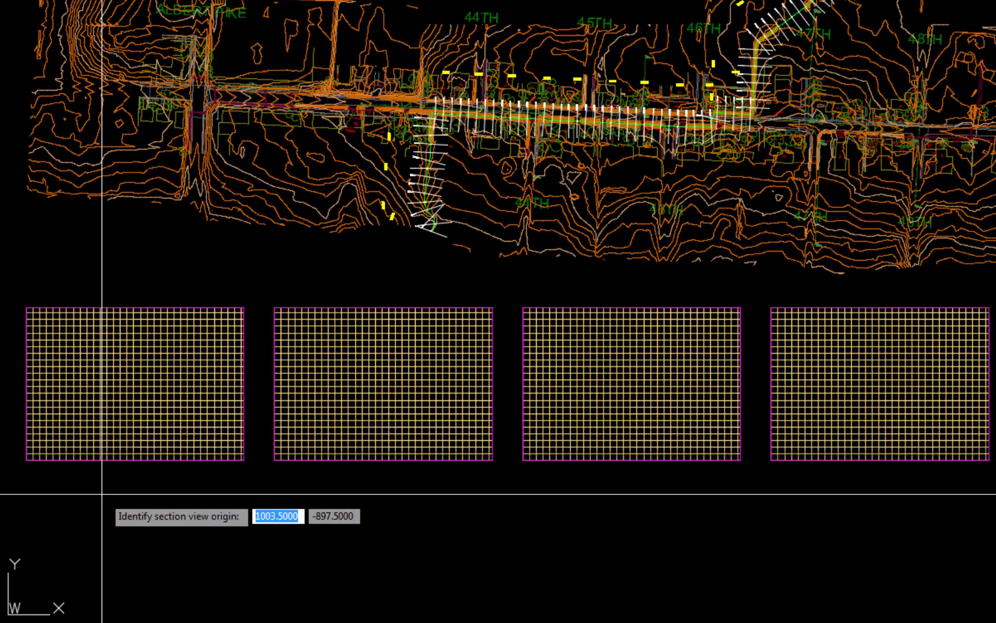
pyautogui.click(33, 454)
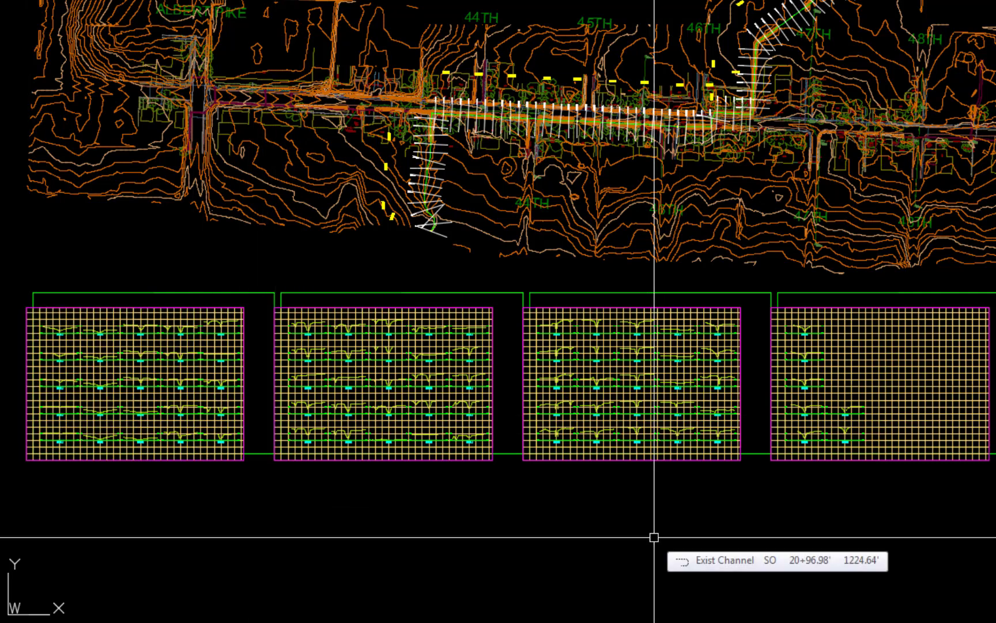
# Erase the green sheet outlines around the newly created section views on the four grids.
pyautogui.write('m')
pyautogui.press('Return')
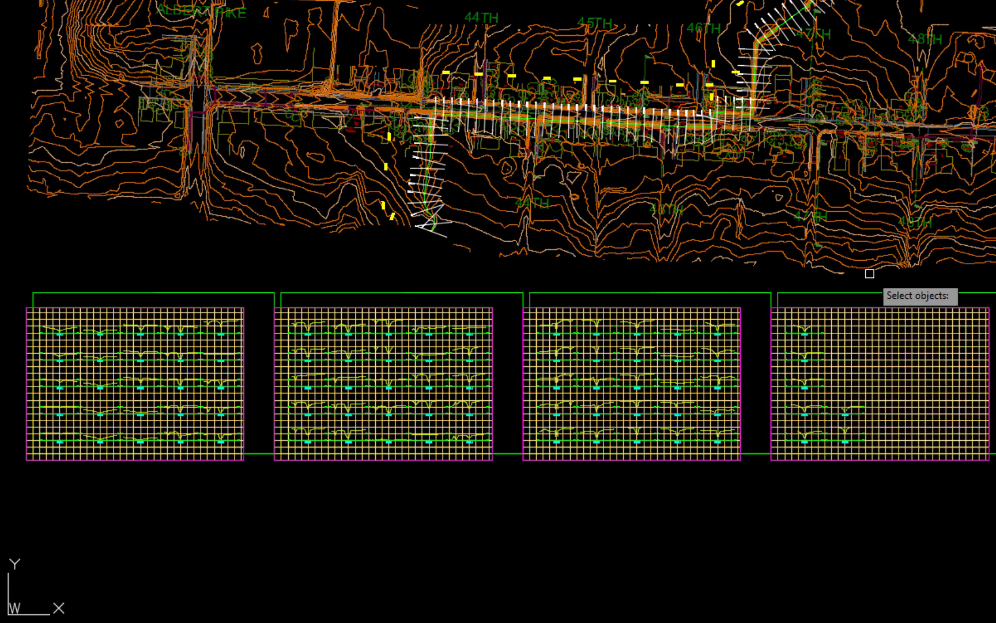
pyautogui.click(869, 273)
pyautogui.click(207, 299)
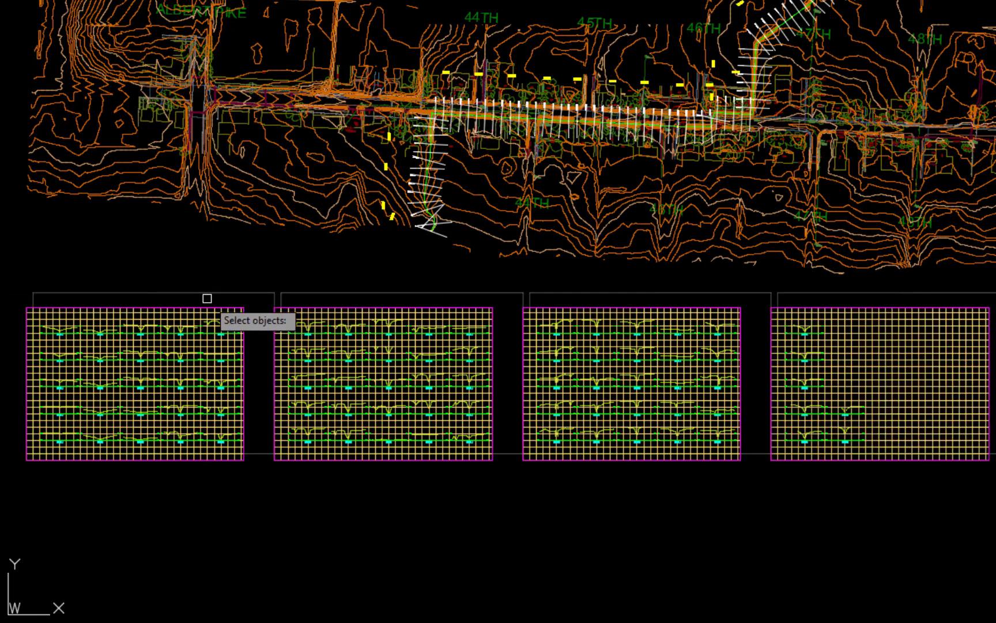
pyautogui.press('Escape')
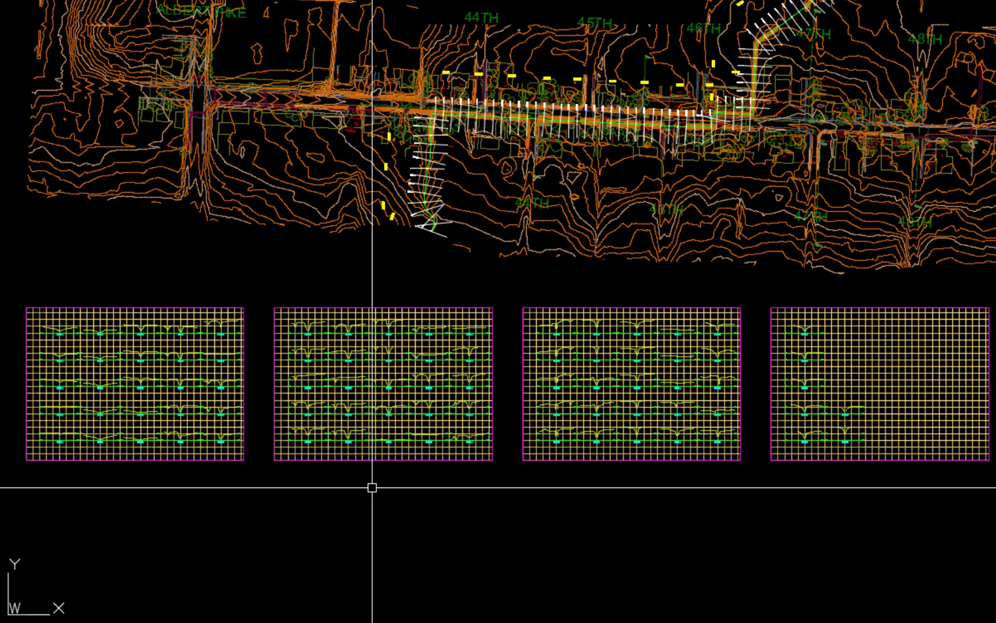